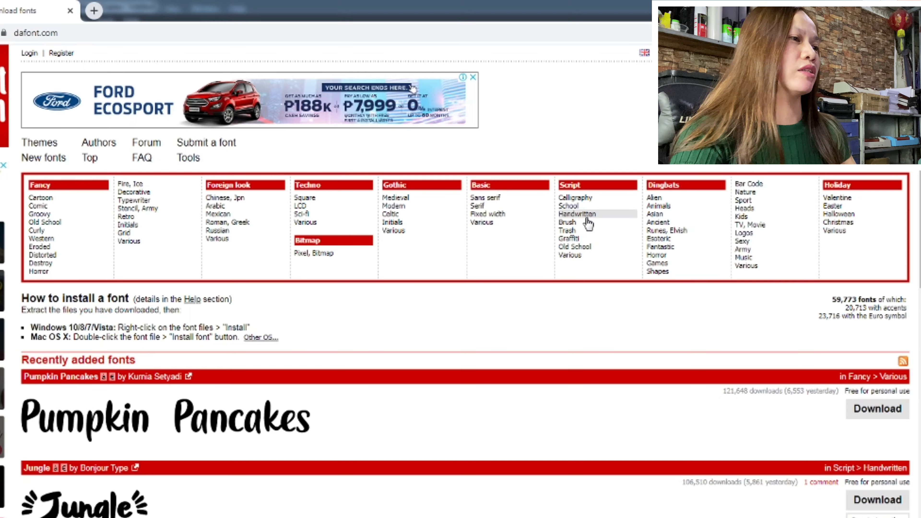
- Open the Calligraphy category under Script on the dafont.com font site
{"action": "scroll", "coordinate": [250, 394], "scroll_direction": "down", "scroll_amount": 10}
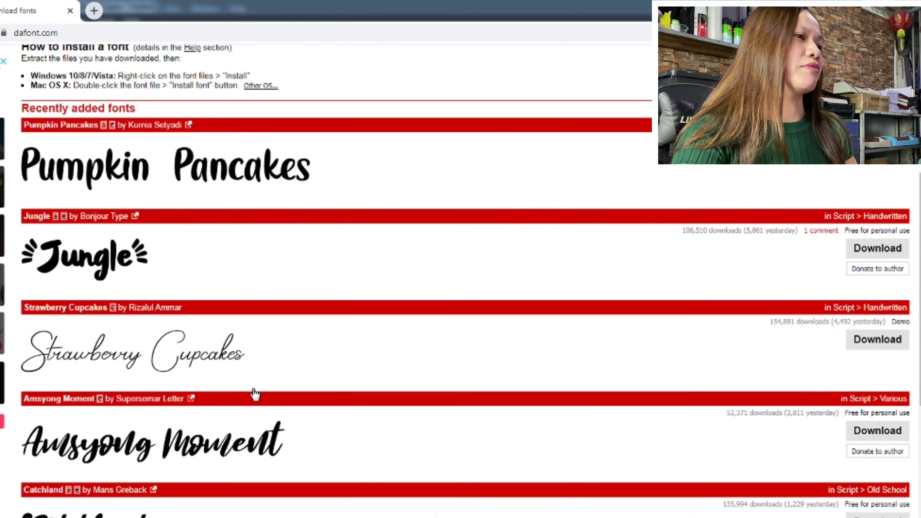
{"action": "scroll", "coordinate": [254, 388], "scroll_direction": "up", "scroll_amount": 10}
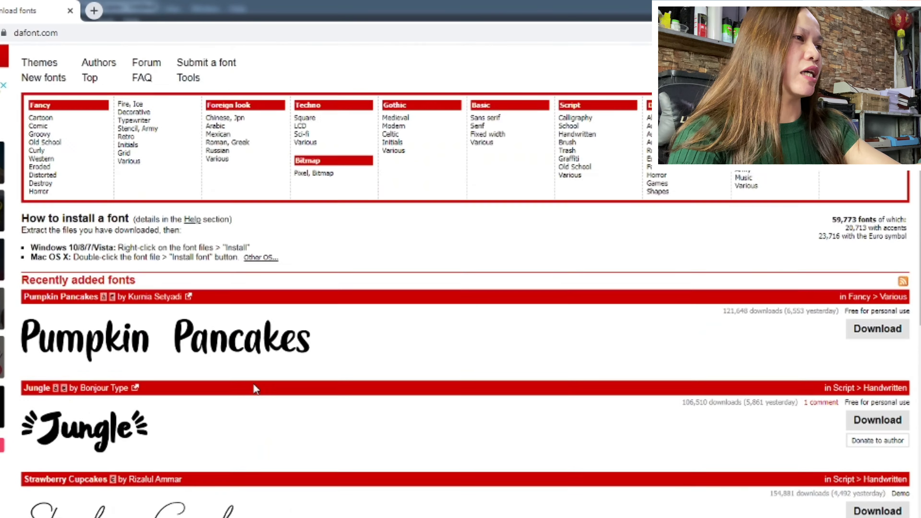
{"action": "scroll", "coordinate": [255, 381], "scroll_direction": "down", "scroll_amount": 6}
{"action": "scroll", "coordinate": [258, 384], "scroll_direction": "up", "scroll_amount": 7}
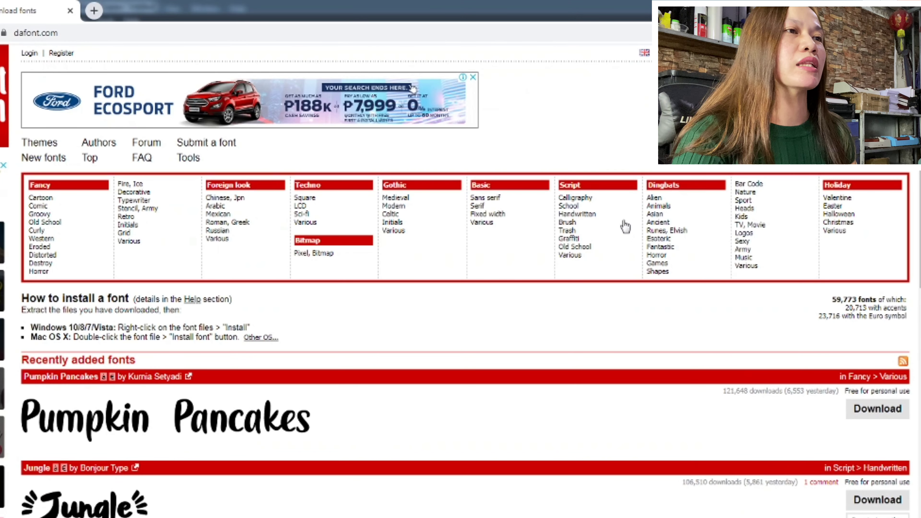
{"action": "left_click", "coordinate": [591, 199]}
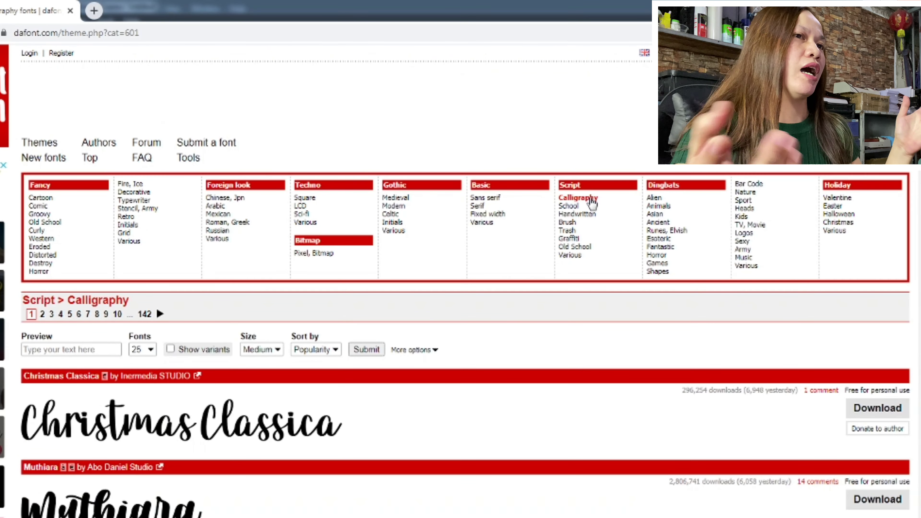
- Look through the calligraphy font samples and download the Caroline font
{"action": "scroll", "coordinate": [403, 417], "scroll_direction": "down", "scroll_amount": 6}
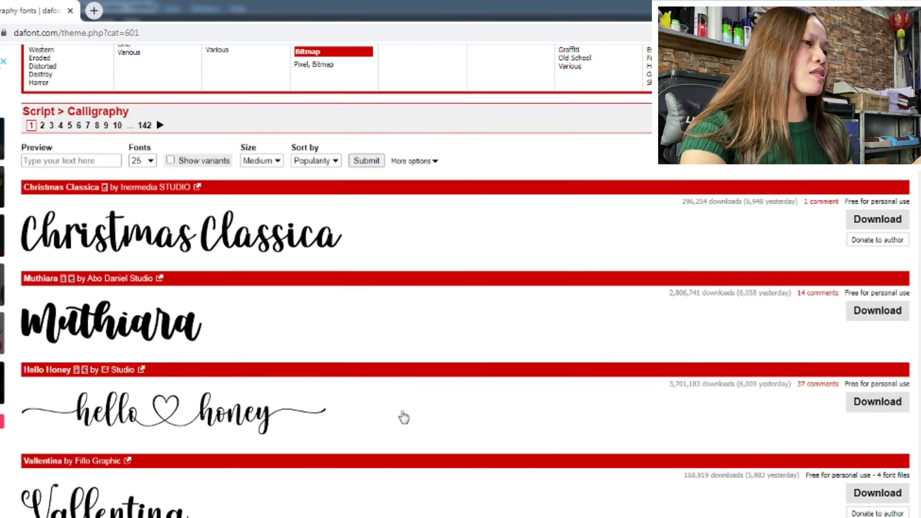
{"action": "scroll", "coordinate": [392, 414], "scroll_direction": "down", "scroll_amount": 3}
{"action": "scroll", "coordinate": [161, 445], "scroll_direction": "down", "scroll_amount": 5}
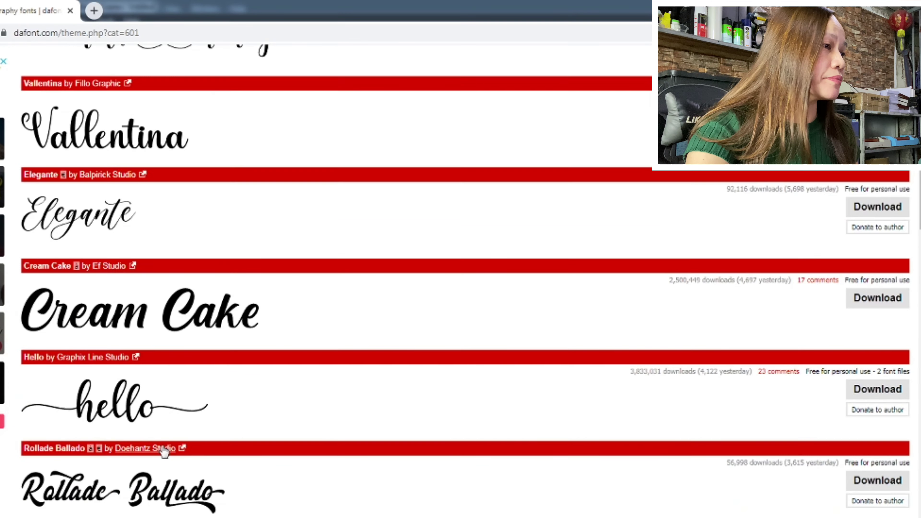
{"action": "scroll", "coordinate": [186, 439], "scroll_direction": "down", "scroll_amount": 3}
{"action": "scroll", "coordinate": [187, 442], "scroll_direction": "down", "scroll_amount": 7}
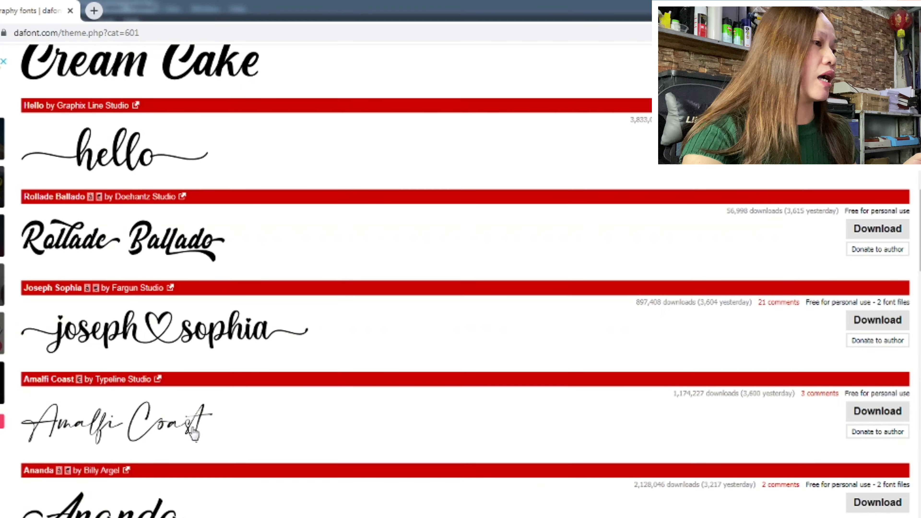
{"action": "scroll", "coordinate": [192, 429], "scroll_direction": "down", "scroll_amount": 2}
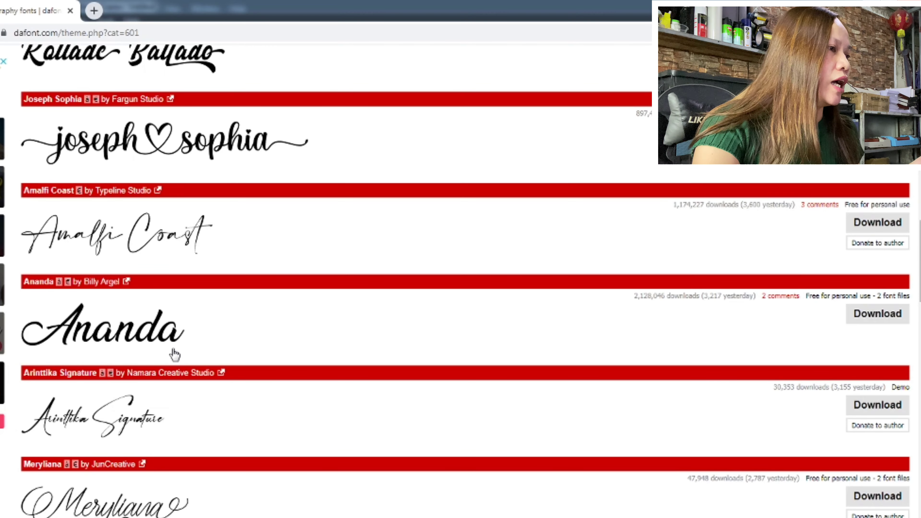
{"action": "scroll", "coordinate": [186, 265], "scroll_direction": "up", "scroll_amount": 3}
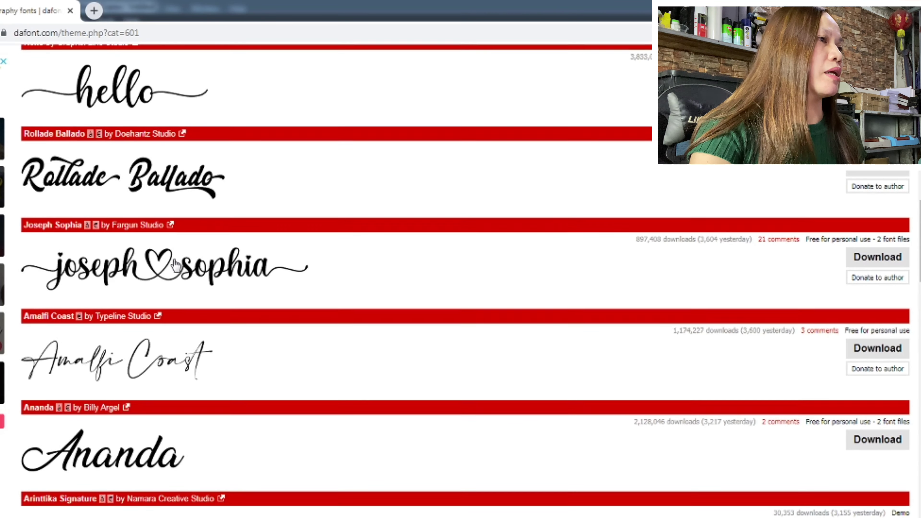
{"action": "scroll", "coordinate": [217, 323], "scroll_direction": "down", "scroll_amount": 8}
{"action": "scroll", "coordinate": [219, 326], "scroll_direction": "down", "scroll_amount": 1}
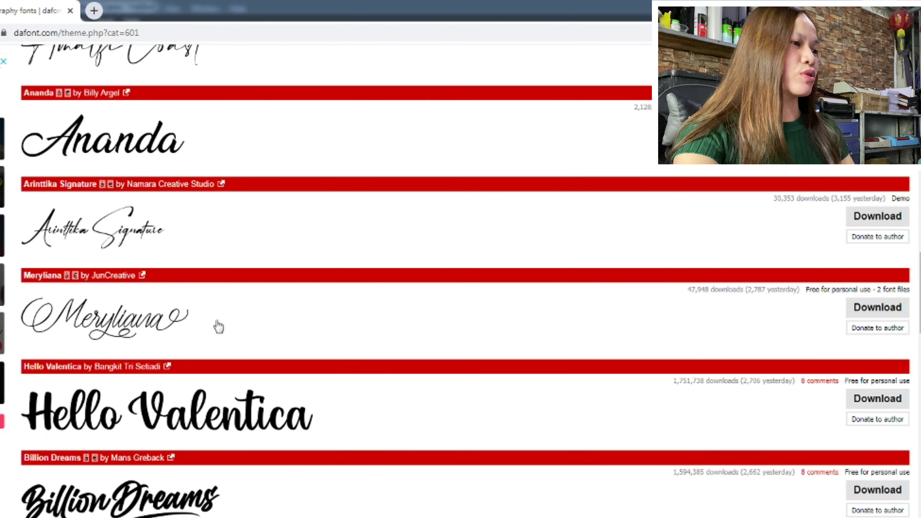
{"action": "scroll", "coordinate": [219, 326], "scroll_direction": "down", "scroll_amount": 4}
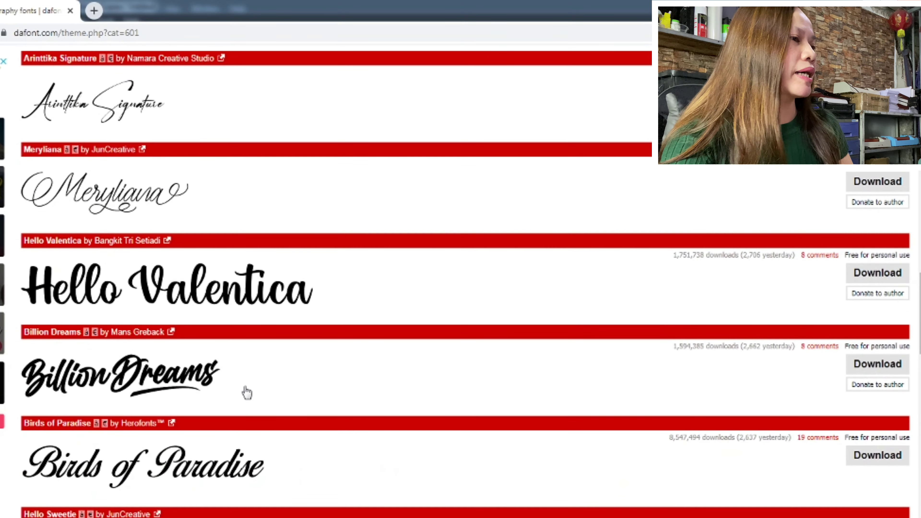
{"action": "scroll", "coordinate": [243, 390], "scroll_direction": "down", "scroll_amount": 4}
{"action": "scroll", "coordinate": [245, 386], "scroll_direction": "down", "scroll_amount": 10}
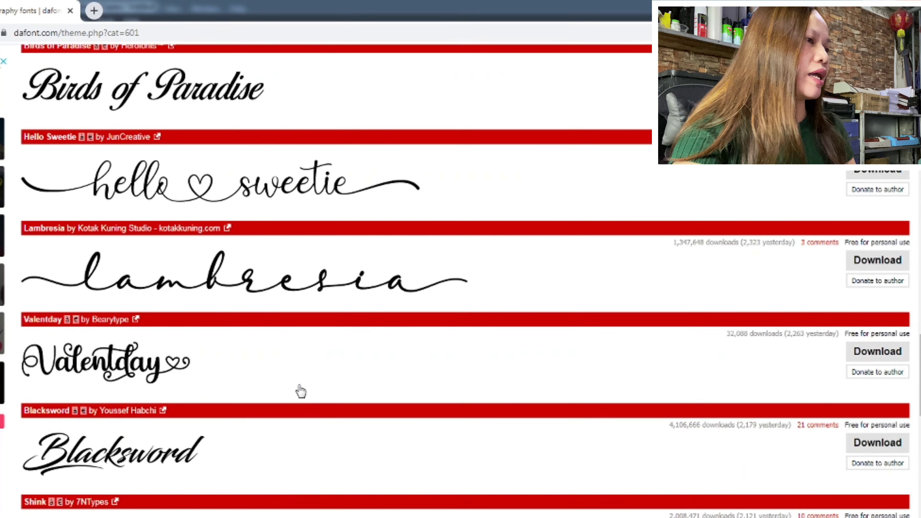
{"action": "scroll", "coordinate": [301, 391], "scroll_direction": "down", "scroll_amount": 8}
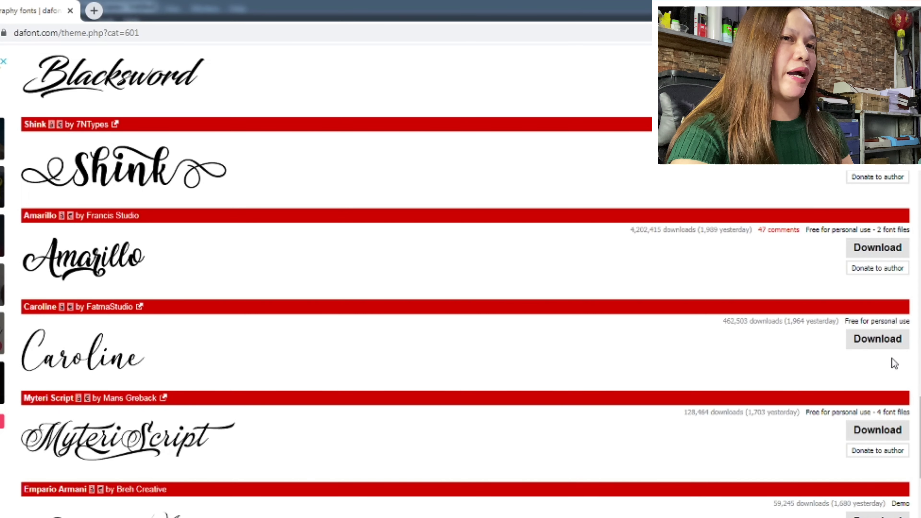
{"action": "left_click", "coordinate": [877, 349]}
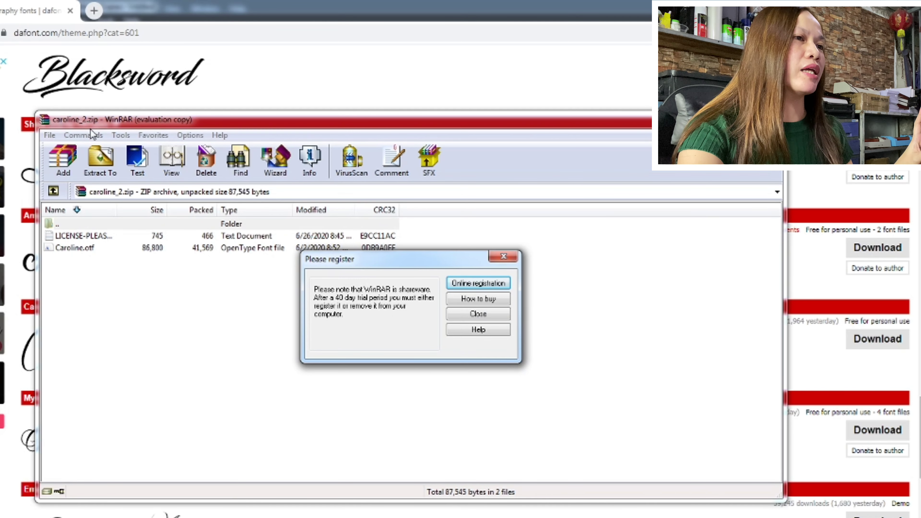
- Dismiss the WinRAR registration notice and extract caroline_2.zip to the Desktop
{"action": "left_click", "coordinate": [502, 314]}
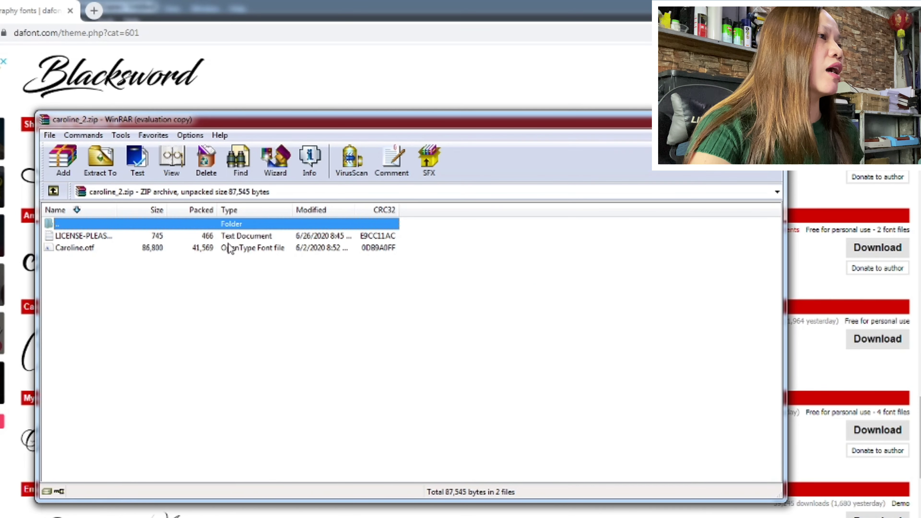
{"action": "left_click", "coordinate": [105, 170]}
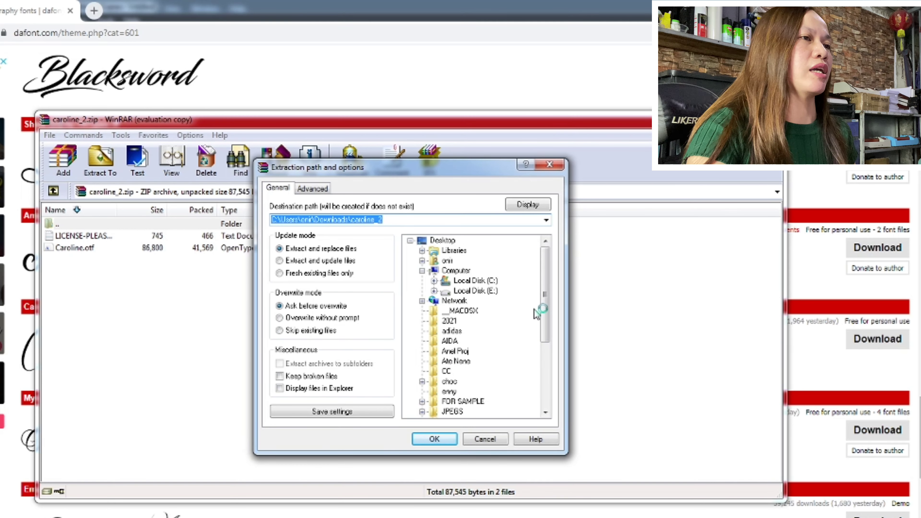
{"action": "double_click", "coordinate": [443, 241]}
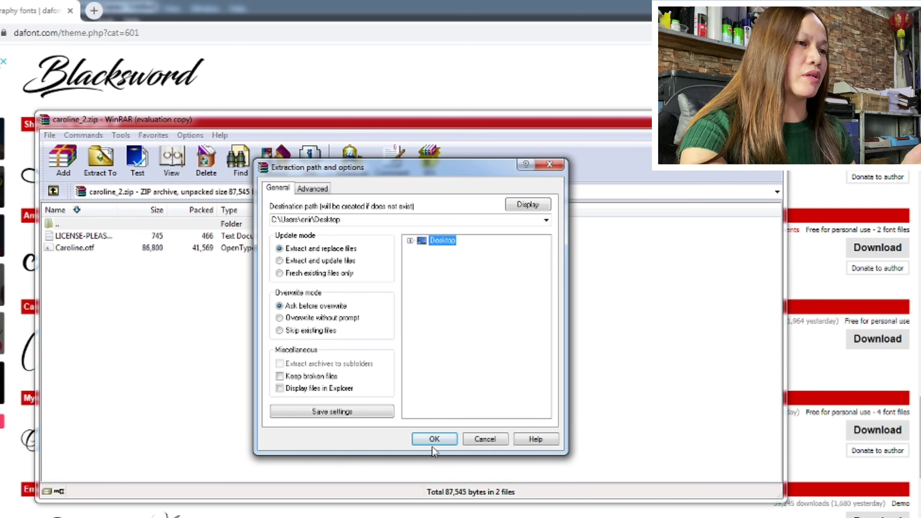
{"action": "left_click", "coordinate": [434, 440]}
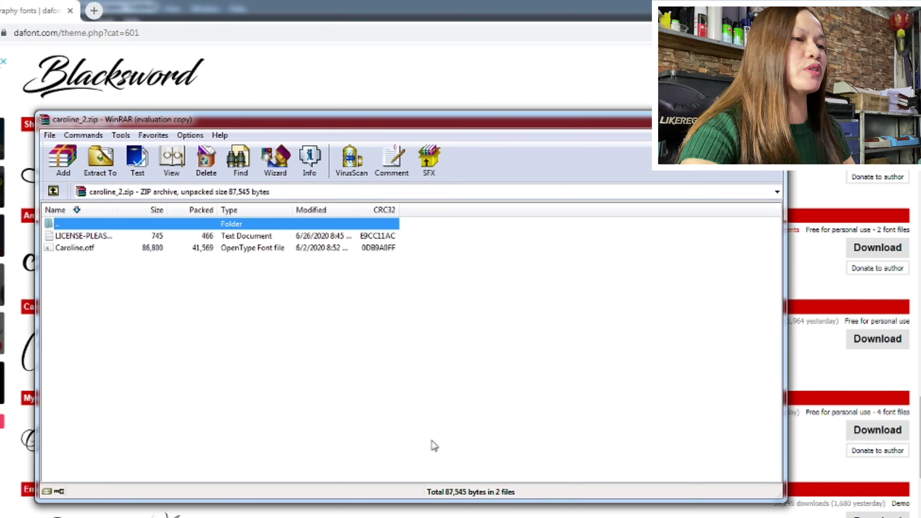
- Show the desktop and copy the extracted Caroline OpenType font file
{"action": "right_click", "coordinate": [521, 517]}
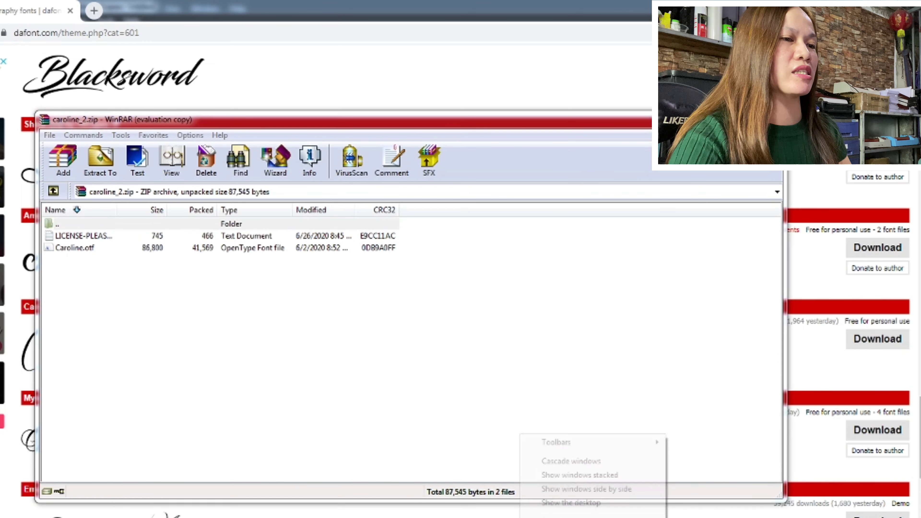
{"action": "left_click", "coordinate": [569, 504]}
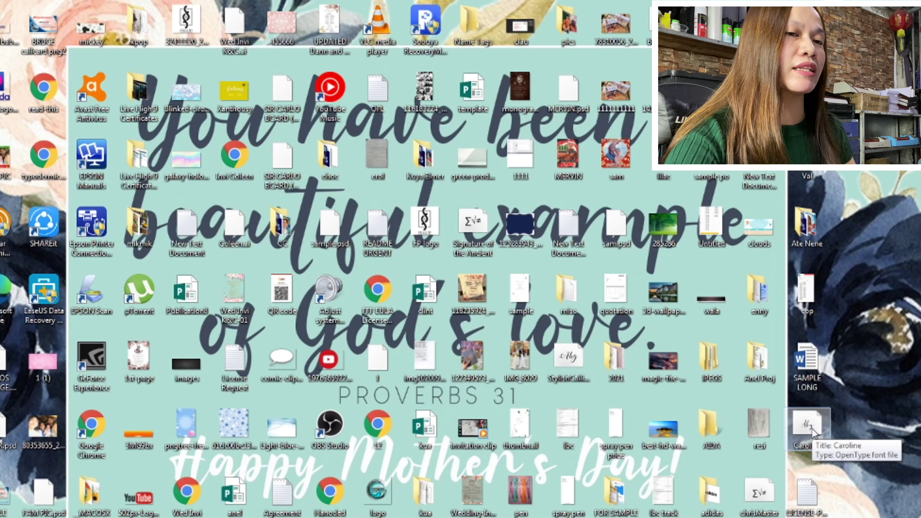
{"action": "right_click", "coordinate": [812, 432]}
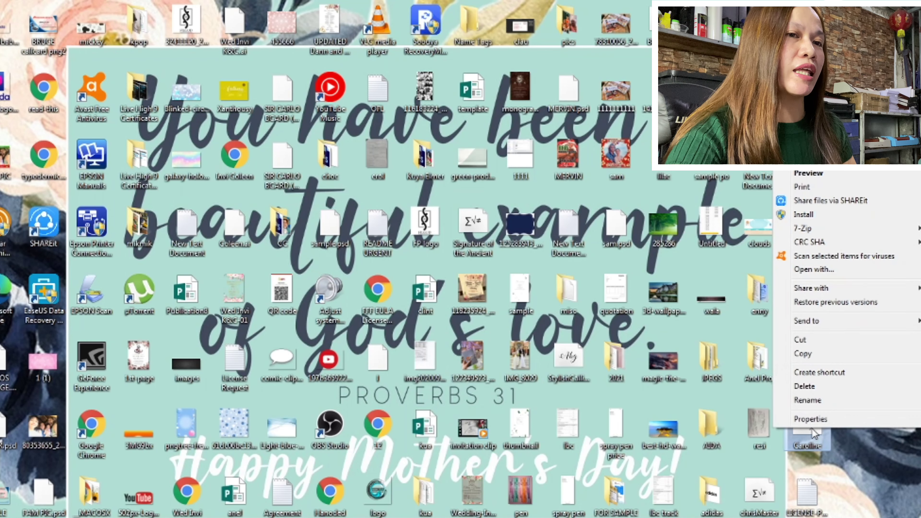
{"action": "left_click", "coordinate": [803, 354]}
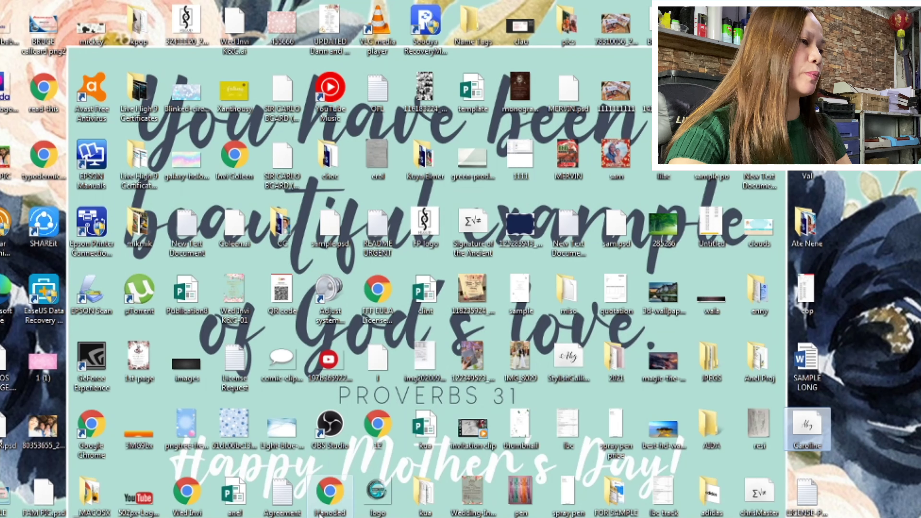
- Open the Fonts folder inside the Windows folder on Local Disk (C:)
{"action": "left_click", "coordinate": [40, 516]}
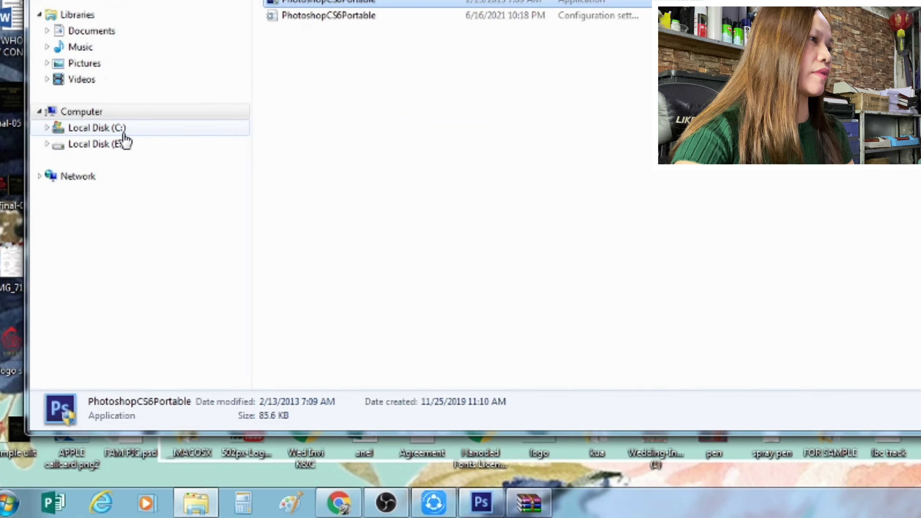
{"action": "left_click", "coordinate": [22, 247]}
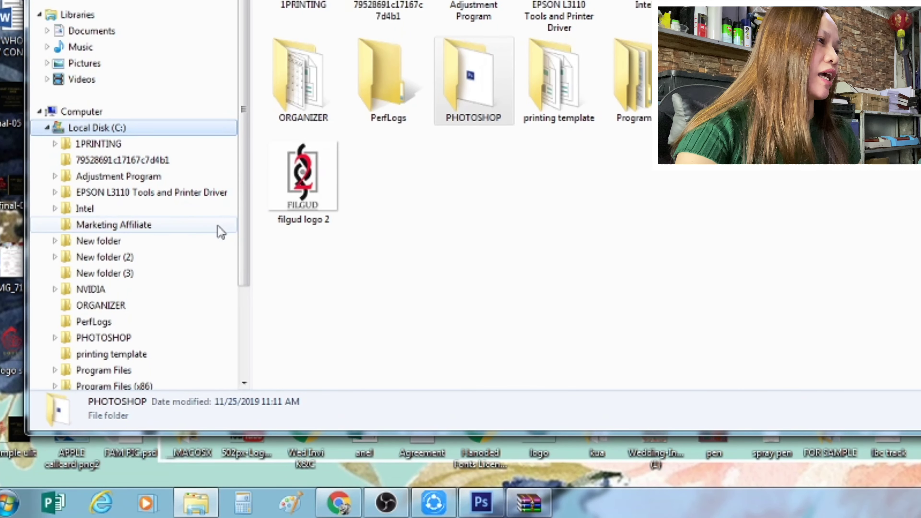
{"action": "left_click_drag", "start_coordinate": [245, 233], "coordinate": [251, 284]}
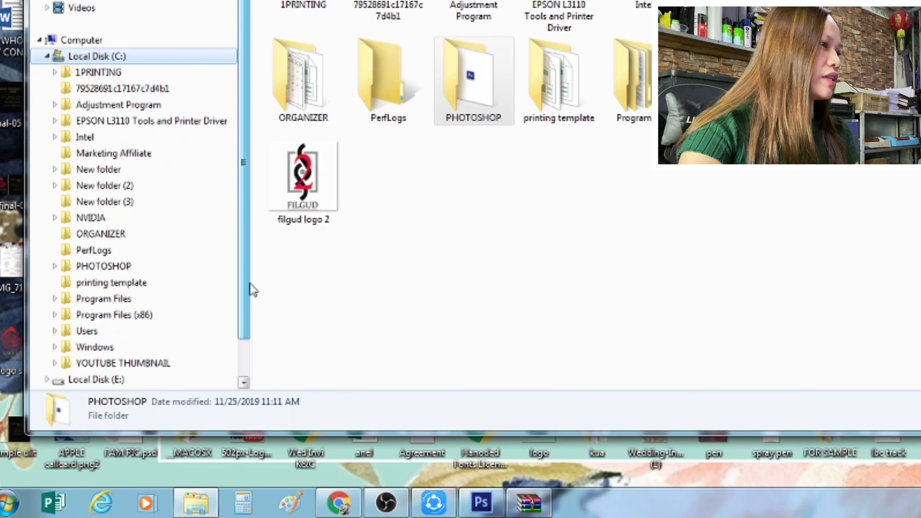
{"action": "left_click", "coordinate": [102, 350]}
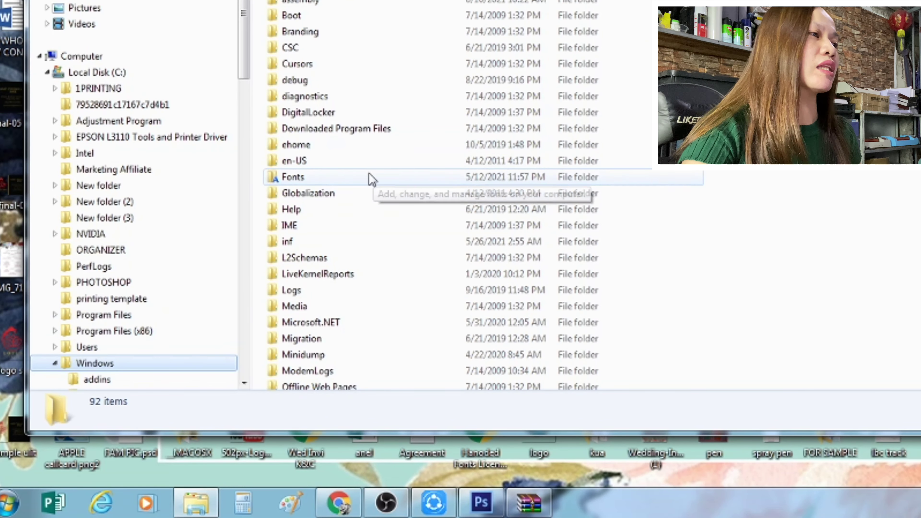
{"action": "double_click", "coordinate": [293, 177]}
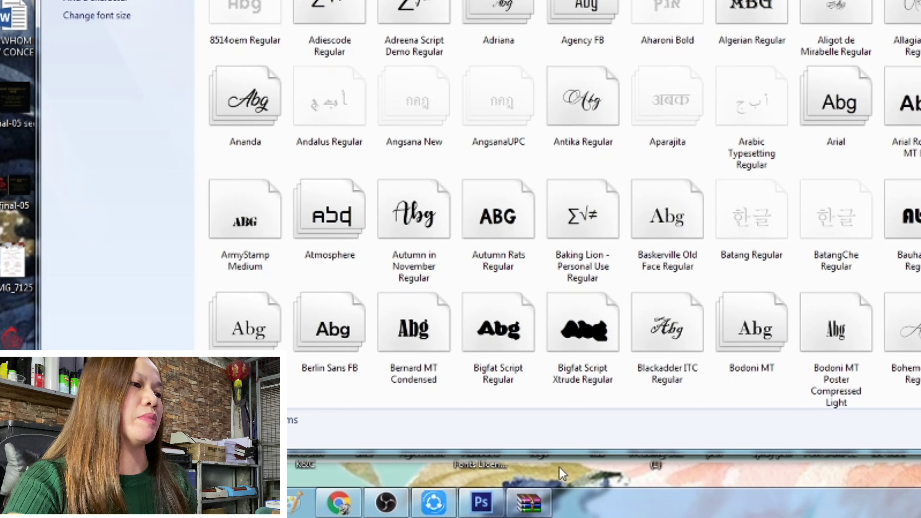
- Switch to Photoshop and move the couple's two names farther apart around the ampersand on the wedding invitation
{"action": "left_click", "coordinate": [486, 512]}
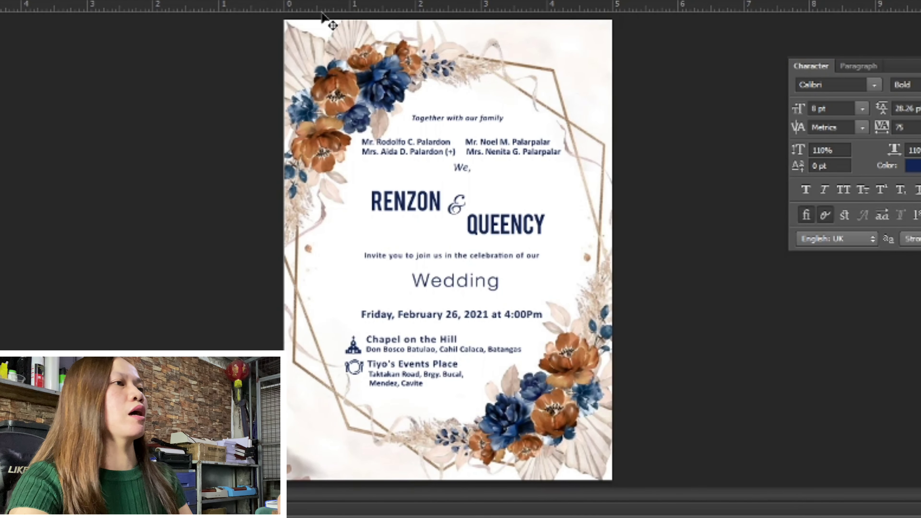
{"action": "mouse_move", "coordinate": [428, 207]}
{"action": "left_mouse_down"}
{"action": "mouse_move", "coordinate": [432, 174]}
{"action": "mouse_move", "coordinate": [426, 200]}
{"action": "left_mouse_up"}
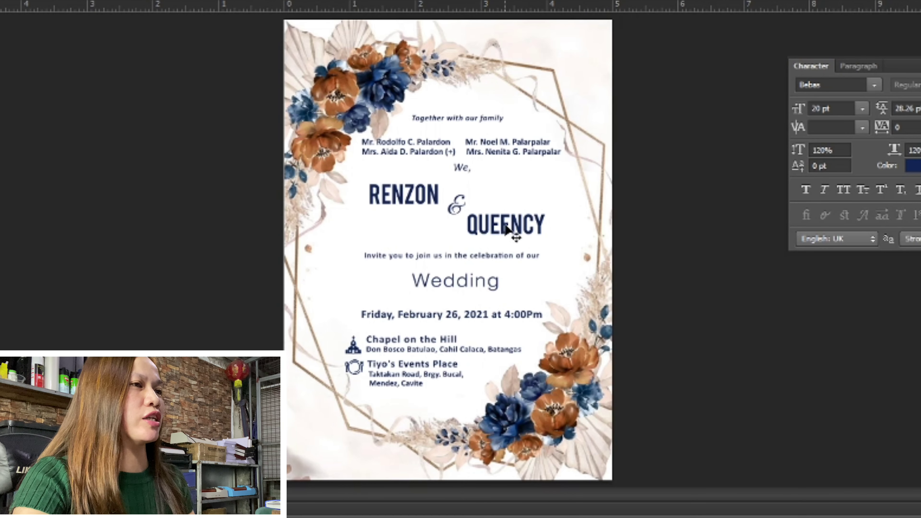
{"action": "left_click_drag", "start_coordinate": [507, 230], "coordinate": [511, 235]}
{"action": "left_click_drag", "start_coordinate": [426, 198], "coordinate": [418, 199]}
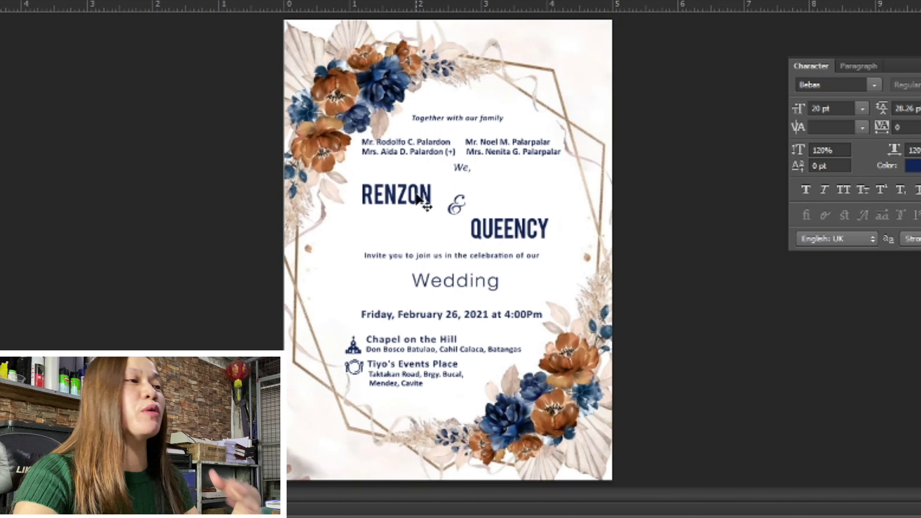
{"action": "key", "text": "Right"}
{"action": "key", "text": "Right"}
{"action": "key", "text": "Up"}
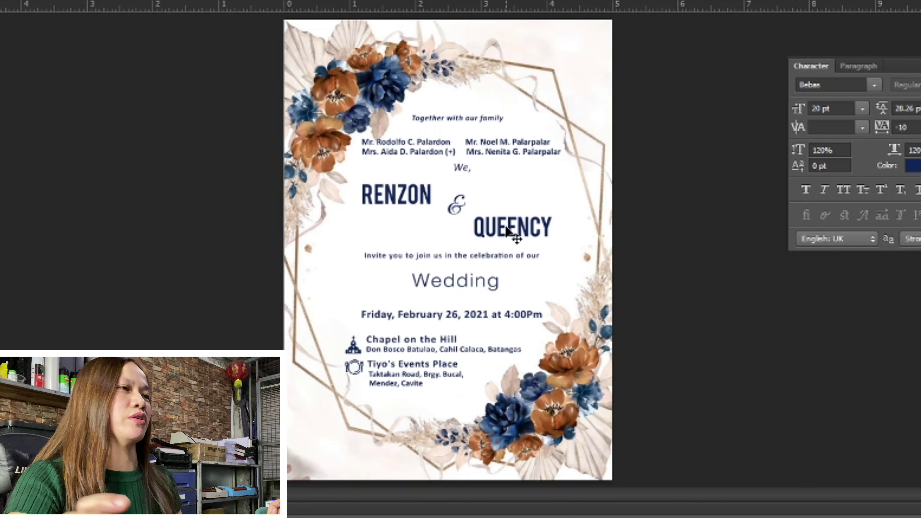
- Try the Caroline font from the font list on the lower of the couple's names, and restore it to Bebas
{"action": "left_click", "coordinate": [859, 86]}
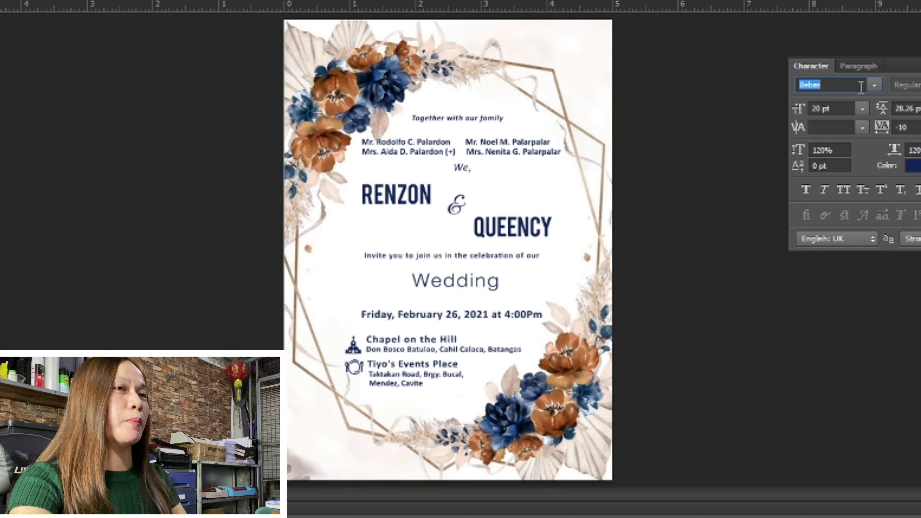
{"action": "left_click", "coordinate": [873, 86]}
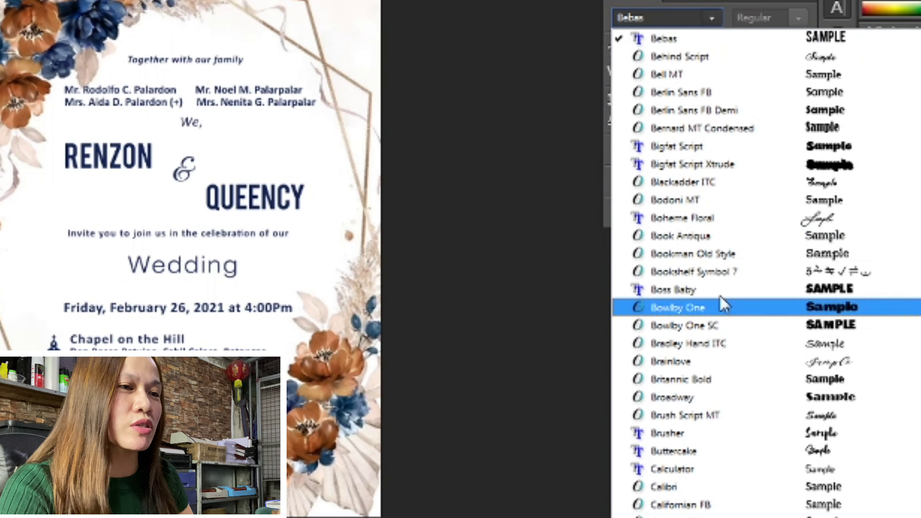
{"action": "scroll", "coordinate": [713, 350], "scroll_direction": "down", "scroll_amount": 3}
{"action": "left_click", "coordinate": [653, 21]}
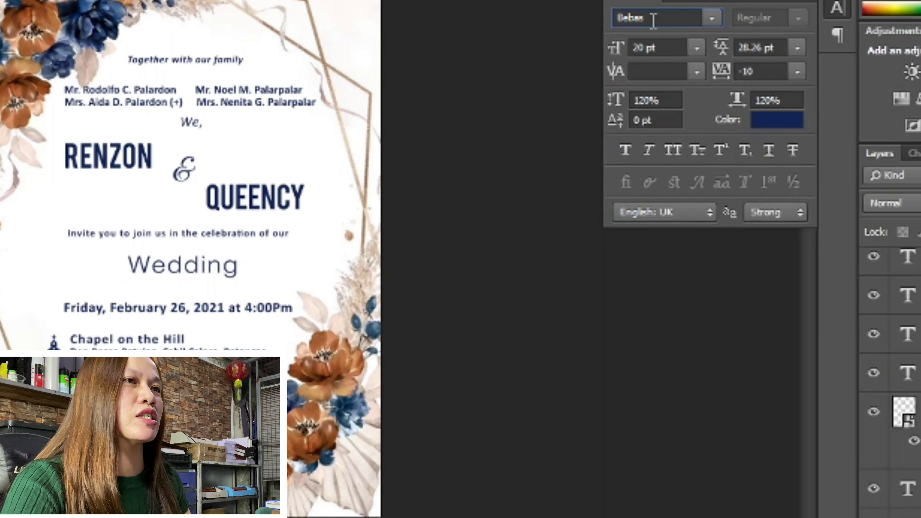
{"action": "left_click", "coordinate": [711, 20]}
{"action": "scroll", "coordinate": [740, 291], "scroll_direction": "down", "scroll_amount": 18}
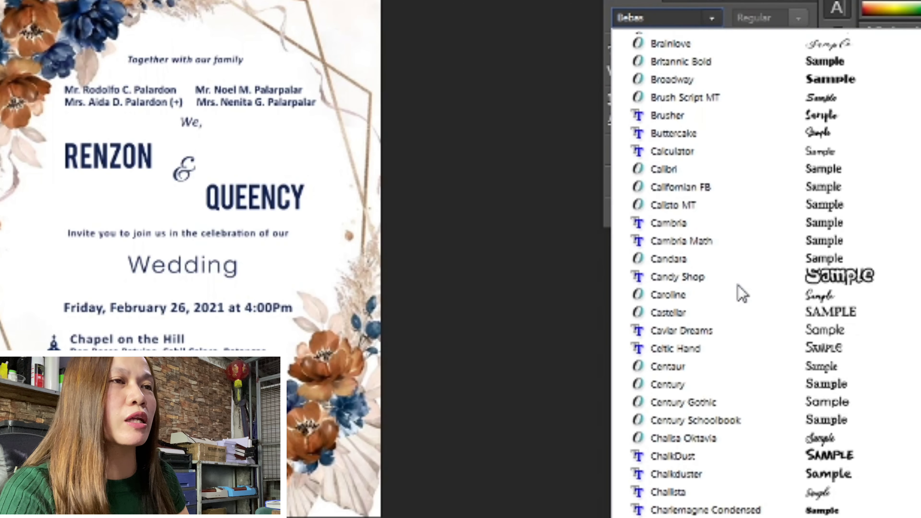
{"action": "scroll", "coordinate": [742, 291], "scroll_direction": "up", "scroll_amount": 15}
{"action": "left_click", "coordinate": [641, 22]}
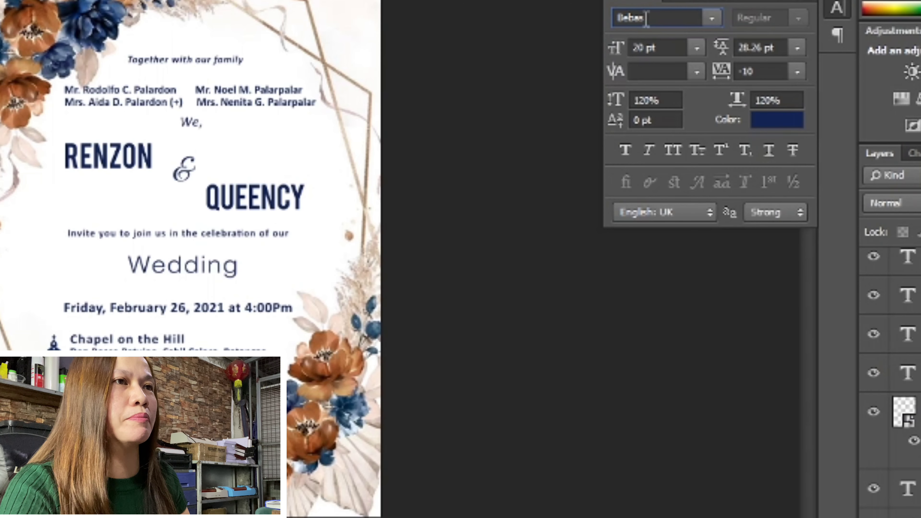
{"action": "left_click", "coordinate": [713, 20]}
{"action": "left_click", "coordinate": [710, 21]}
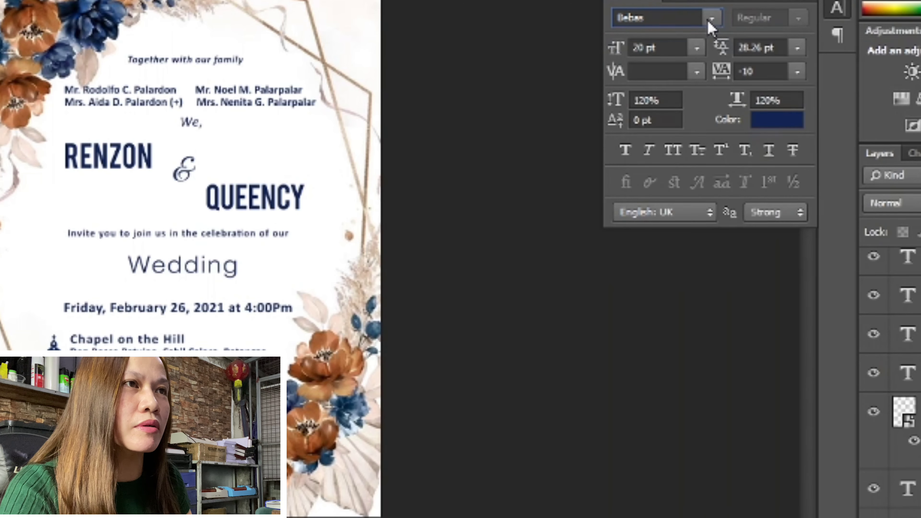
{"action": "left_click", "coordinate": [710, 21]}
{"action": "scroll", "coordinate": [698, 343], "scroll_direction": "down", "scroll_amount": 8}
{"action": "scroll", "coordinate": [700, 343], "scroll_direction": "down", "scroll_amount": 3}
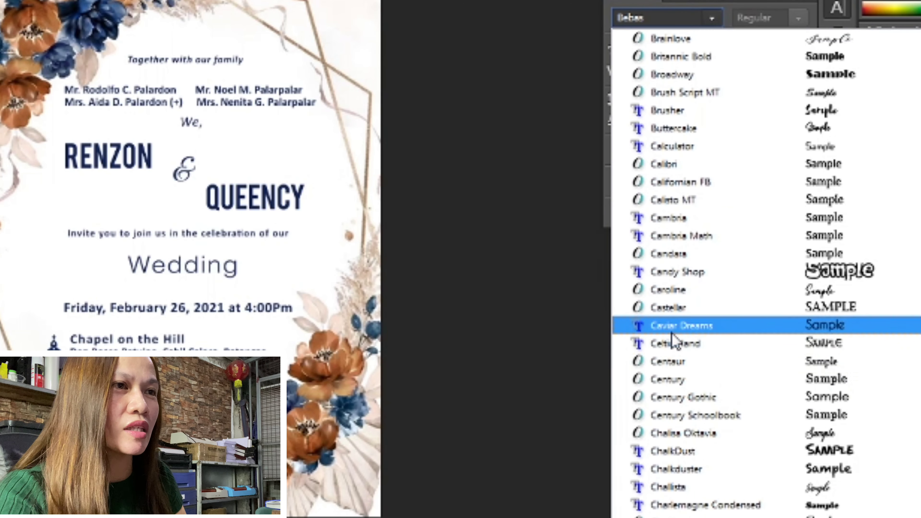
{"action": "left_click", "coordinate": [672, 298]}
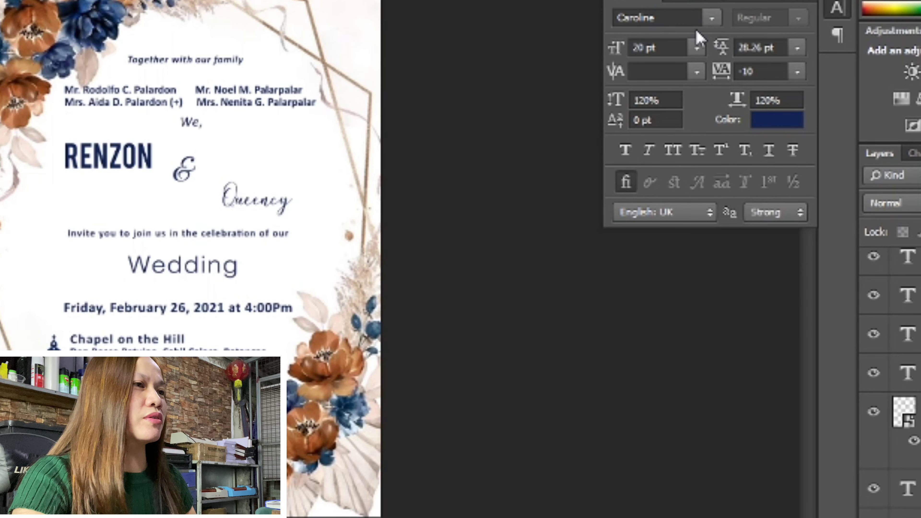
{"action": "type", "text": "Bebas"}
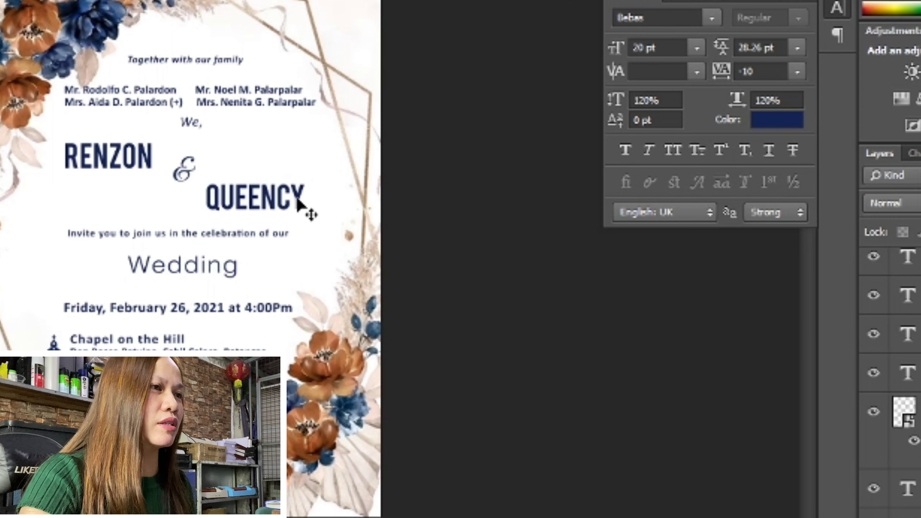
- Nudge the lower of the couple's names slightly up and set its font to Caroline
{"action": "left_click_drag", "start_coordinate": [298, 203], "coordinate": [299, 198]}
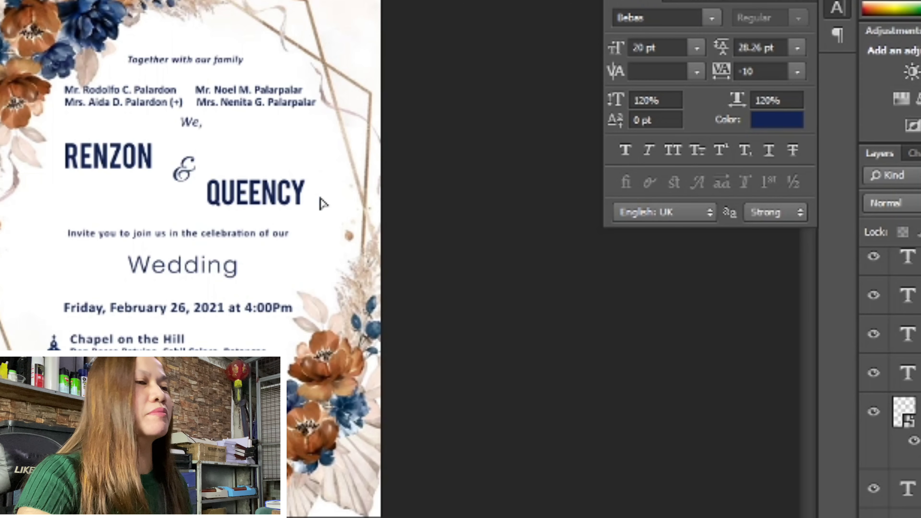
{"action": "left_click", "coordinate": [669, 17]}
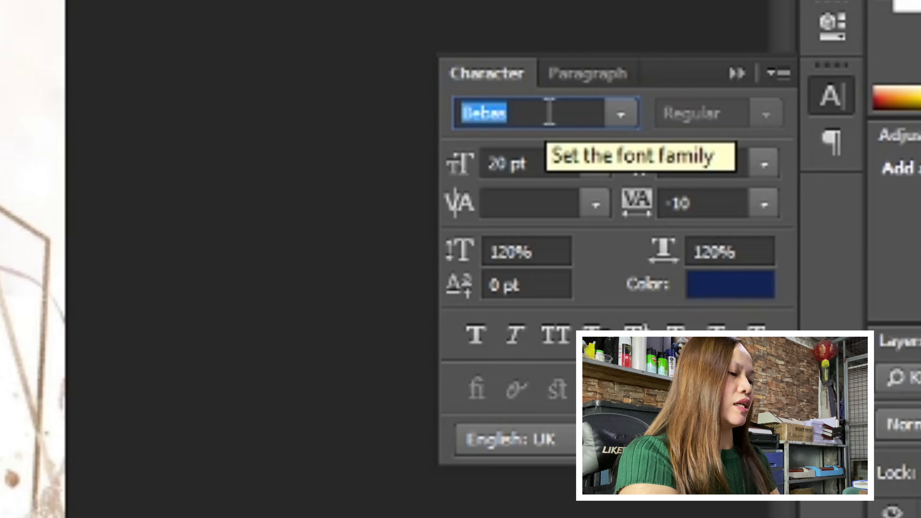
{"action": "type", "text": "Caroline"}
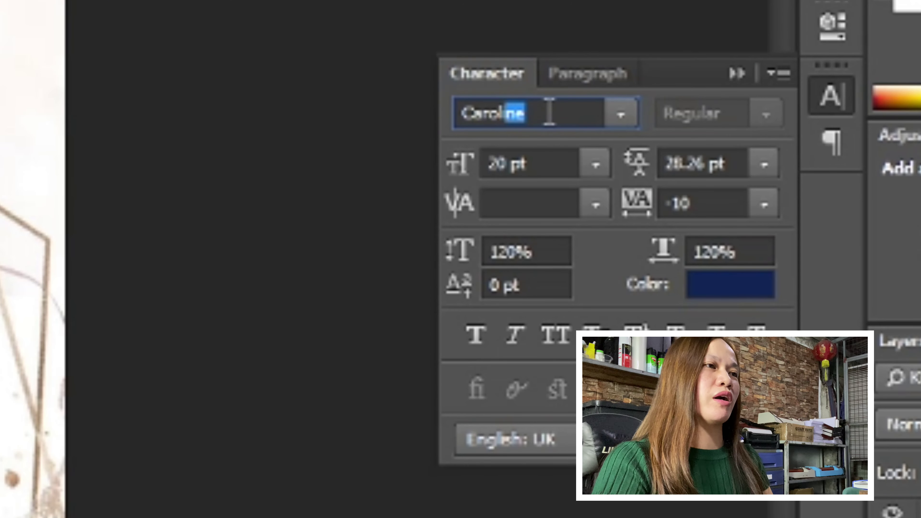
{"action": "key", "text": "Return"}
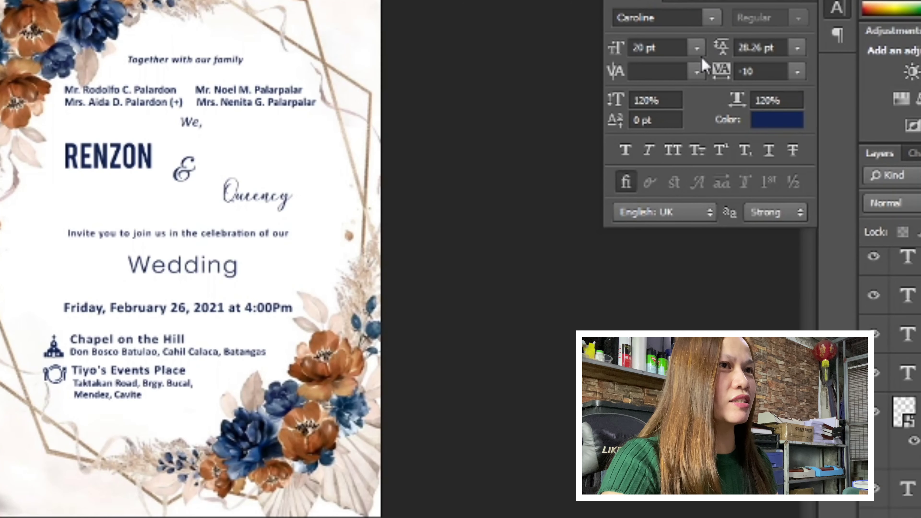
- Enlarge the lower name to 48 pt and move it up and to the right, clear of the ampersand and the invitation line
{"action": "left_click", "coordinate": [697, 47]}
{"action": "left_click", "coordinate": [658, 343]}
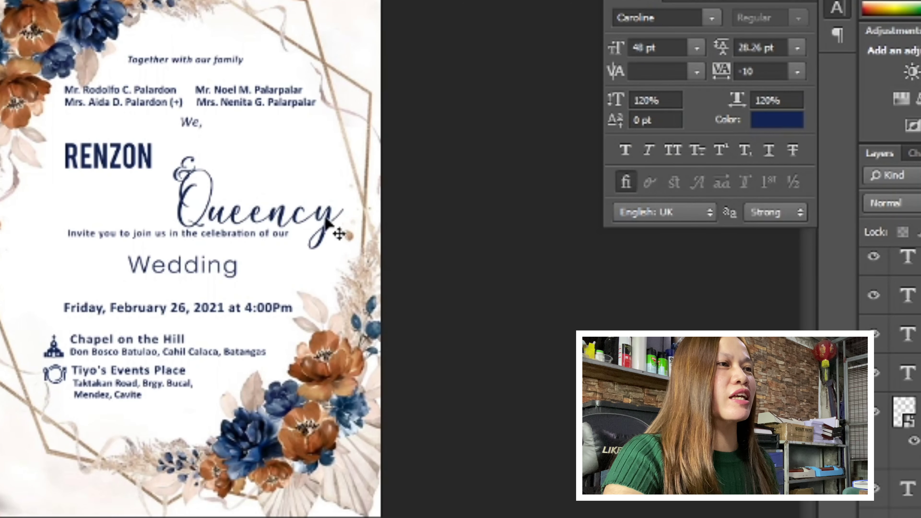
{"action": "left_click_drag", "start_coordinate": [341, 236], "coordinate": [350, 207]}
- Set the font of the upper of the couple's names to Caroline
{"action": "left_click", "coordinate": [139, 164]}
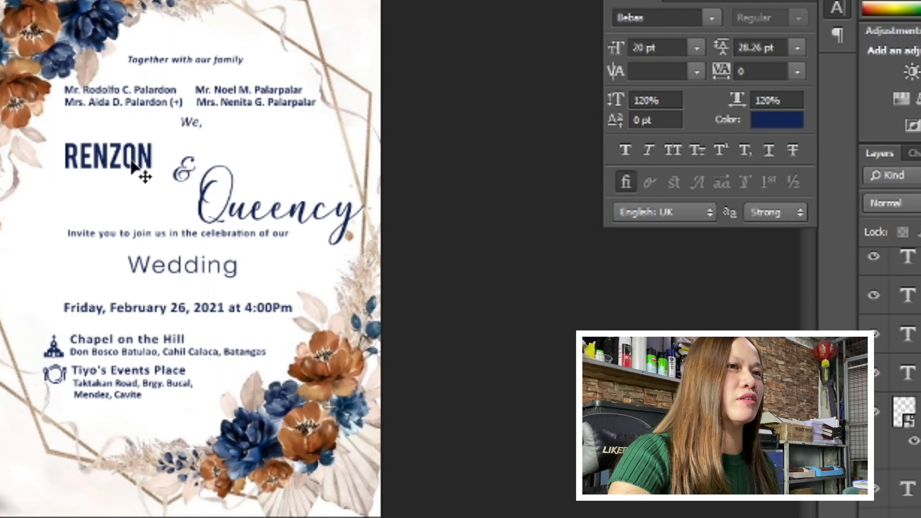
{"action": "left_click", "coordinate": [653, 18]}
{"action": "type", "text": "Caroline"}
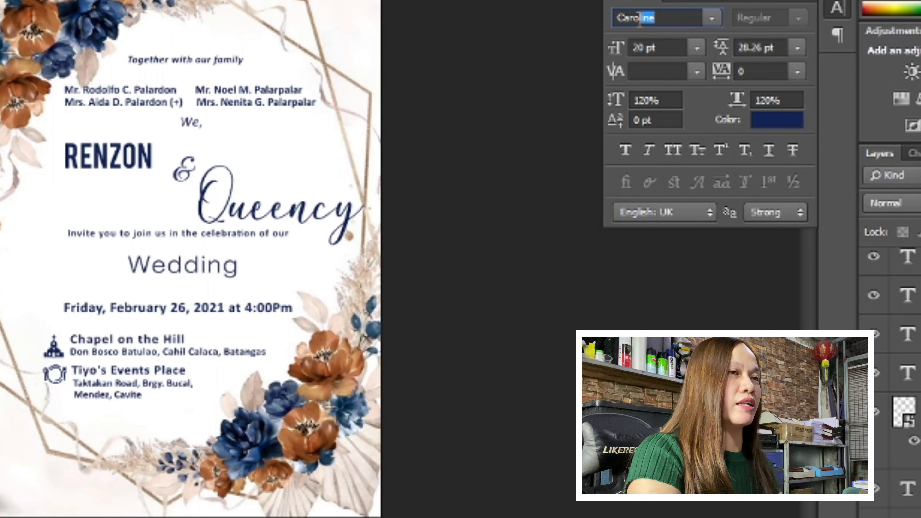
{"action": "key", "text": "Return"}
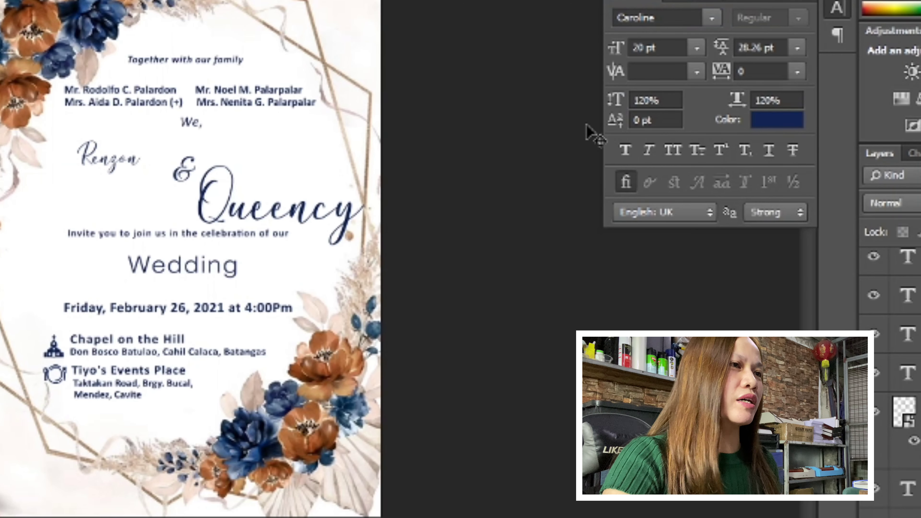
- Set the lower name's font size to 45 pt and its horizontal scale to 100%
{"action": "left_click", "coordinate": [667, 44]}
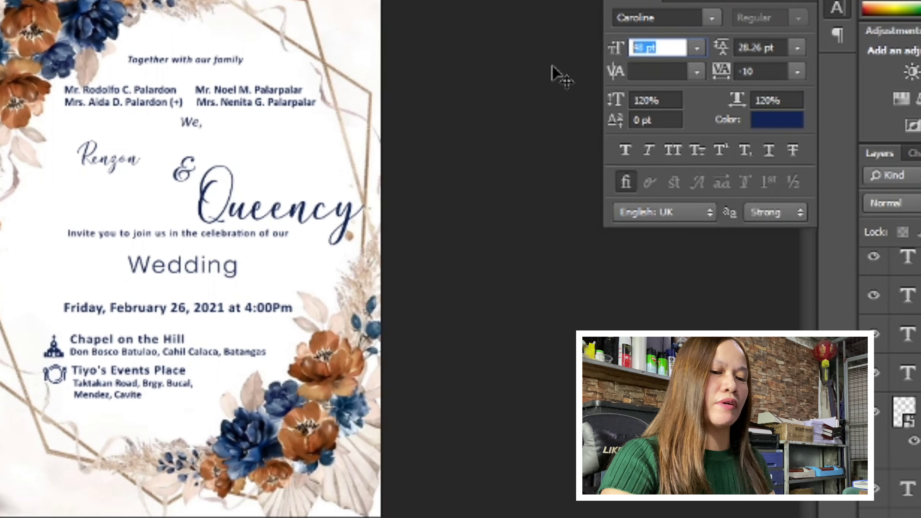
{"action": "type", "text": "45"}
{"action": "key", "text": "Return"}
{"action": "left_click", "coordinate": [795, 99]}
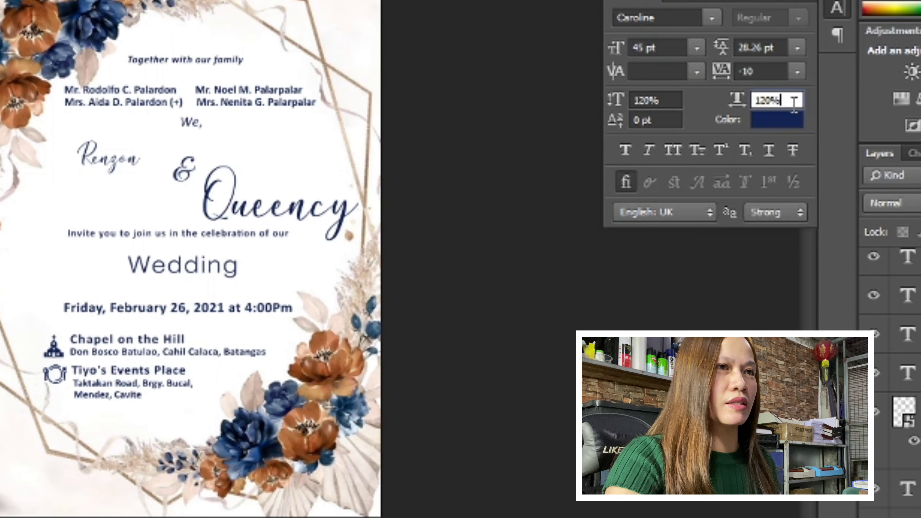
{"action": "type", "text": "100"}
{"action": "key", "text": "Return"}
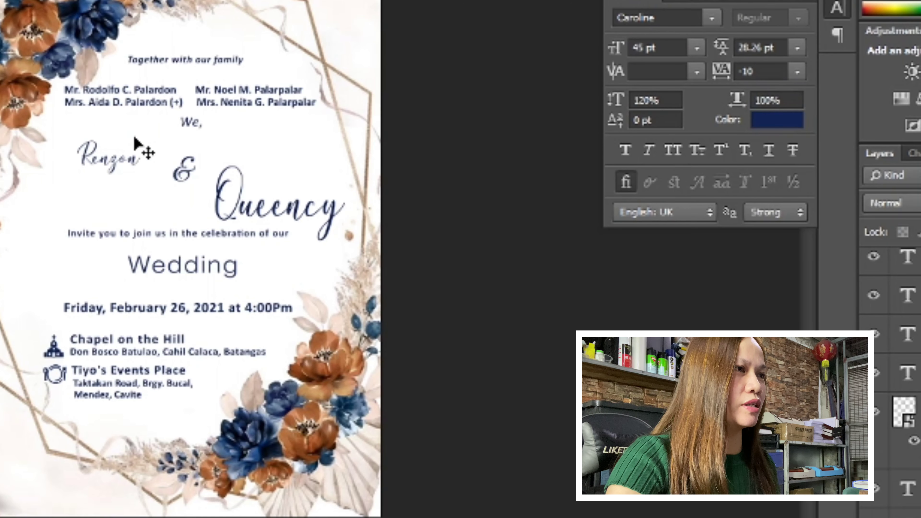
- Set the upper name's font size to 45 pt
{"action": "left_click", "coordinate": [128, 164]}
{"action": "left_click", "coordinate": [662, 45]}
{"action": "type", "text": "45"}
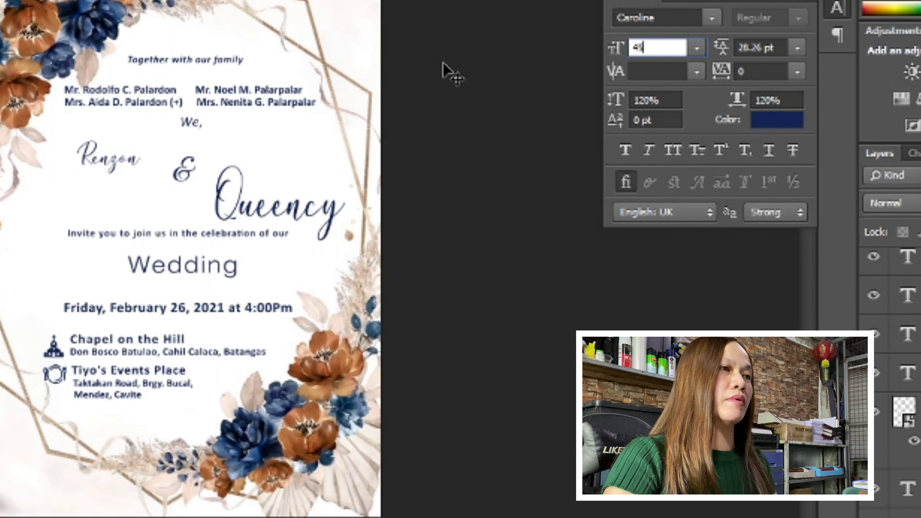
{"action": "key", "text": "Return"}
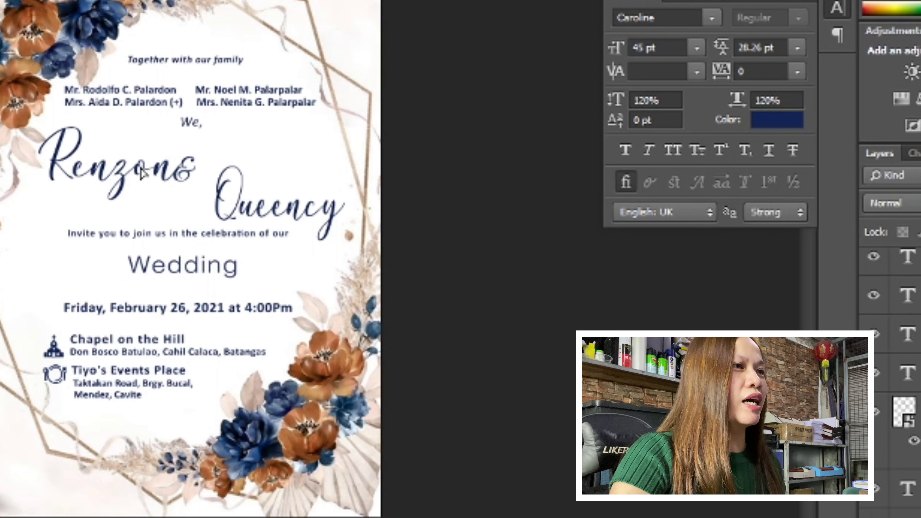
- Move the ampersand down between the couple's names and adjust the lower name's horizontal position to leave space around it
{"action": "left_click_drag", "start_coordinate": [190, 179], "coordinate": [192, 197]}
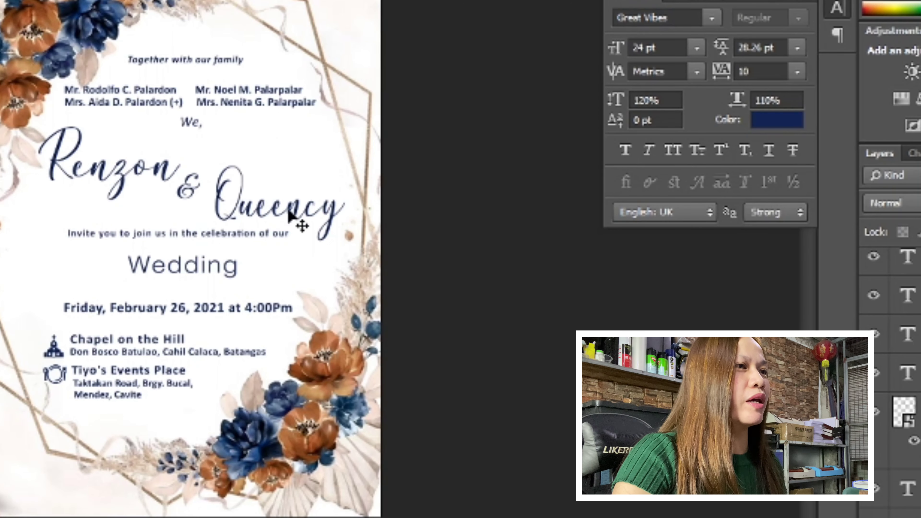
{"action": "left_click_drag", "start_coordinate": [301, 222], "coordinate": [292, 219]}
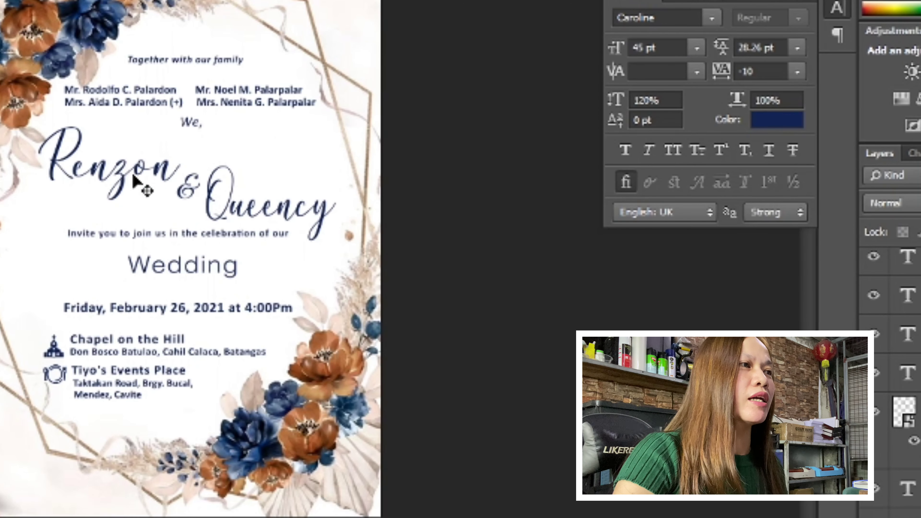
{"action": "left_click", "coordinate": [195, 191]}
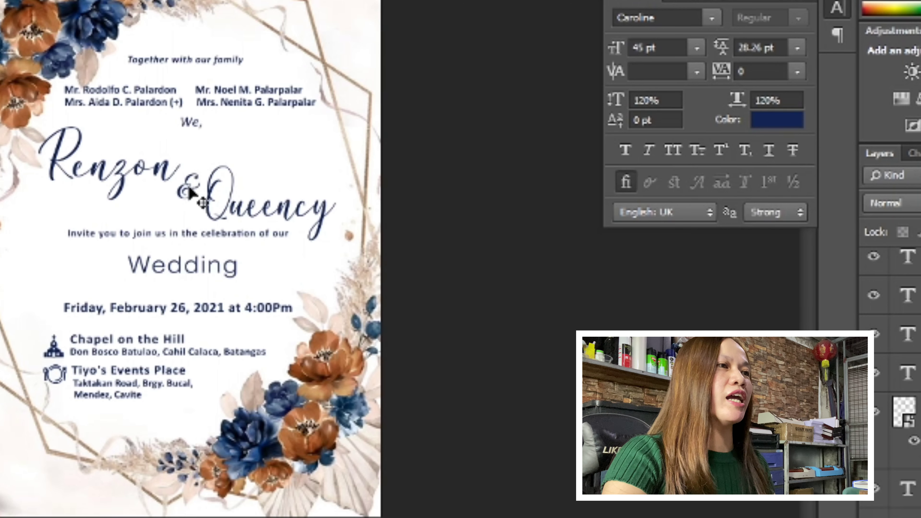
{"action": "left_click", "coordinate": [189, 192]}
{"action": "left_click_drag", "start_coordinate": [287, 211], "coordinate": [296, 211]}
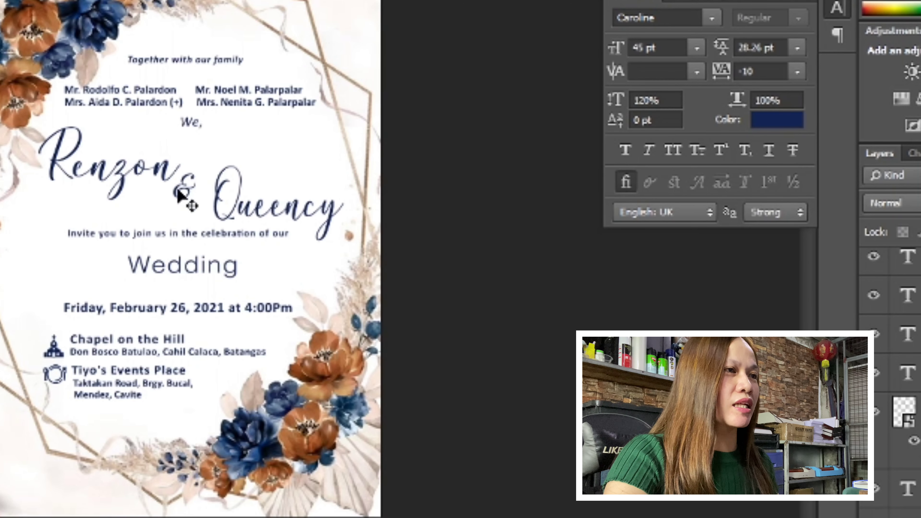
{"action": "left_click_drag", "start_coordinate": [183, 193], "coordinate": [186, 192]}
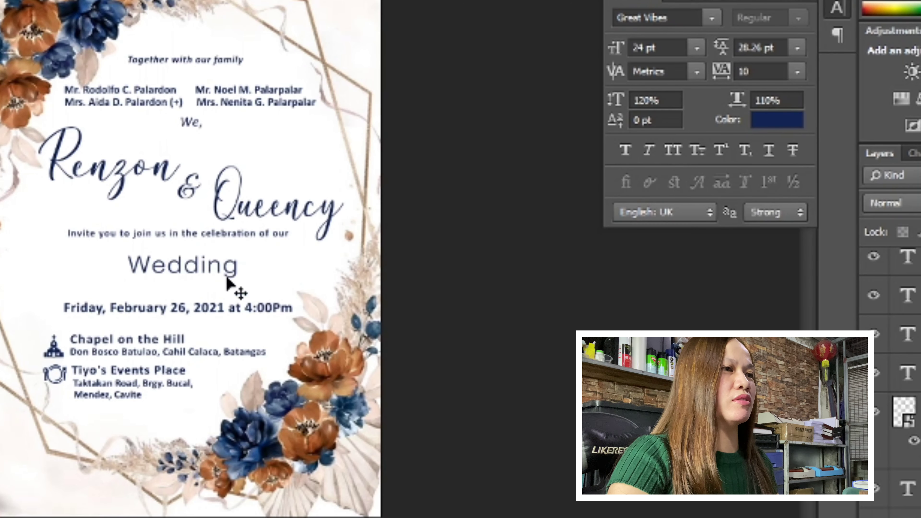
- Set the font of the "Wedding" text to Space Craft
{"action": "left_click", "coordinate": [234, 272]}
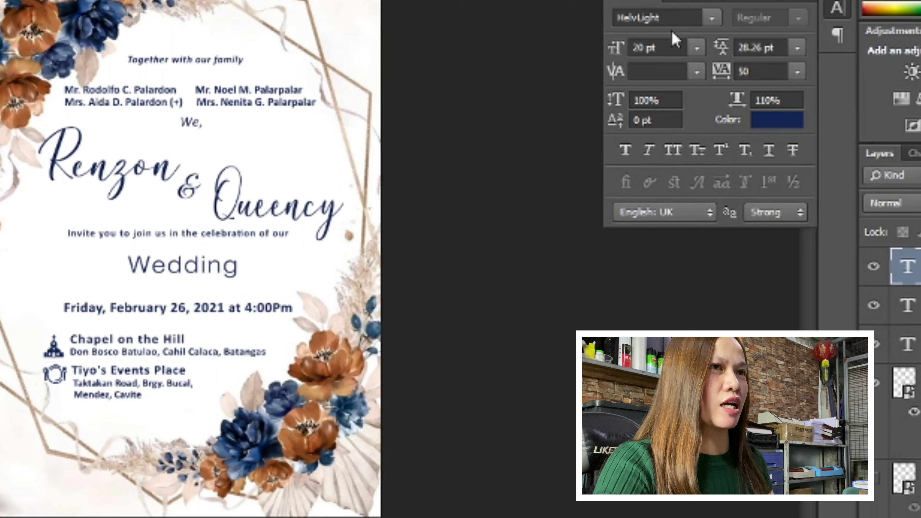
{"action": "left_click", "coordinate": [664, 17]}
{"action": "type", "text": "Spa"}
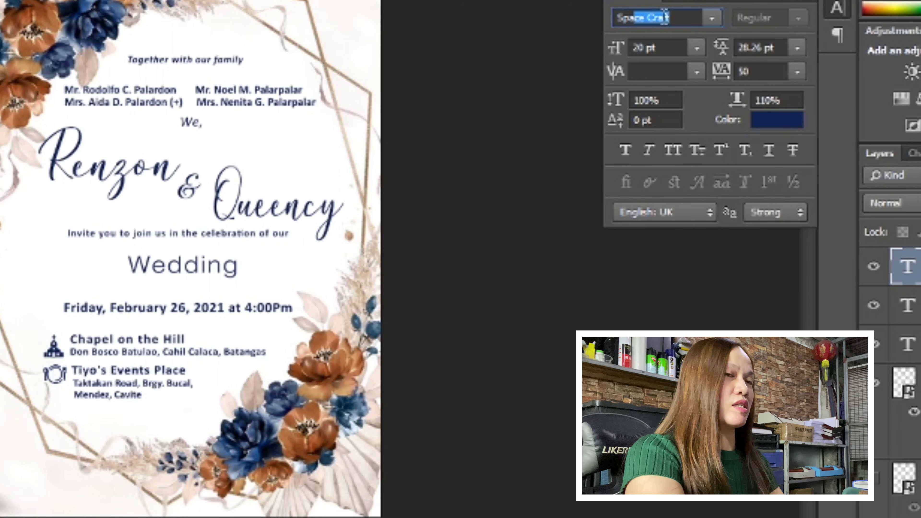
{"action": "type", "text": "ce"}
{"action": "key", "text": "Return"}
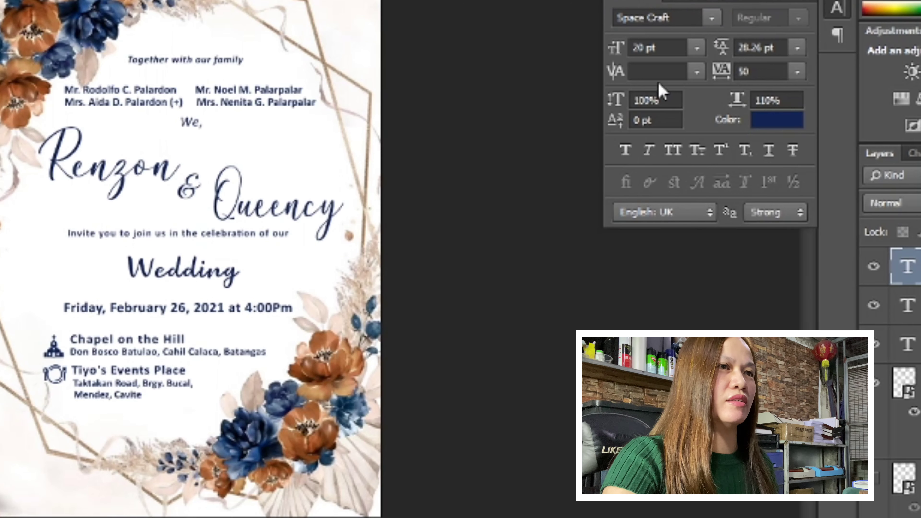
- Set the "Wedding" text's vertical scale to 110% and its tracking to 0
{"action": "left_click", "coordinate": [633, 102]}
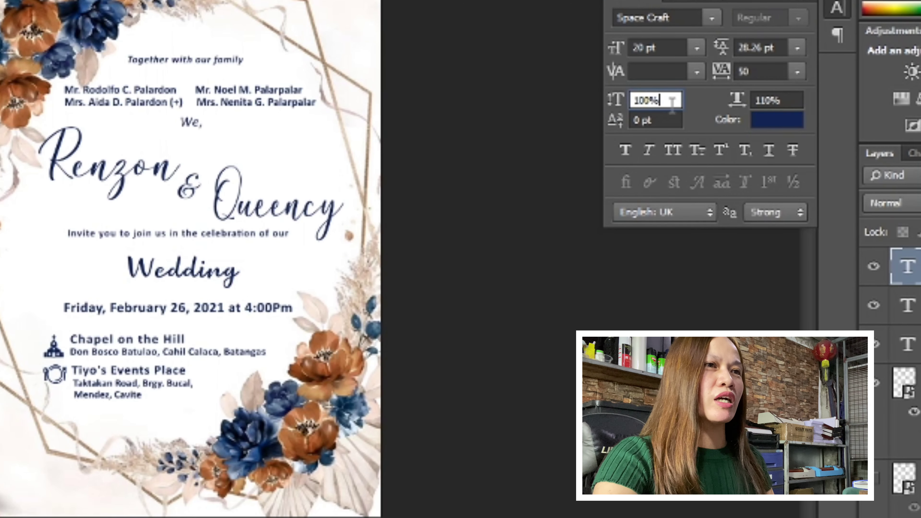
{"action": "left_click_drag", "start_coordinate": [672, 102], "coordinate": [584, 84]}
{"action": "type", "text": "110"}
{"action": "key", "text": "Return"}
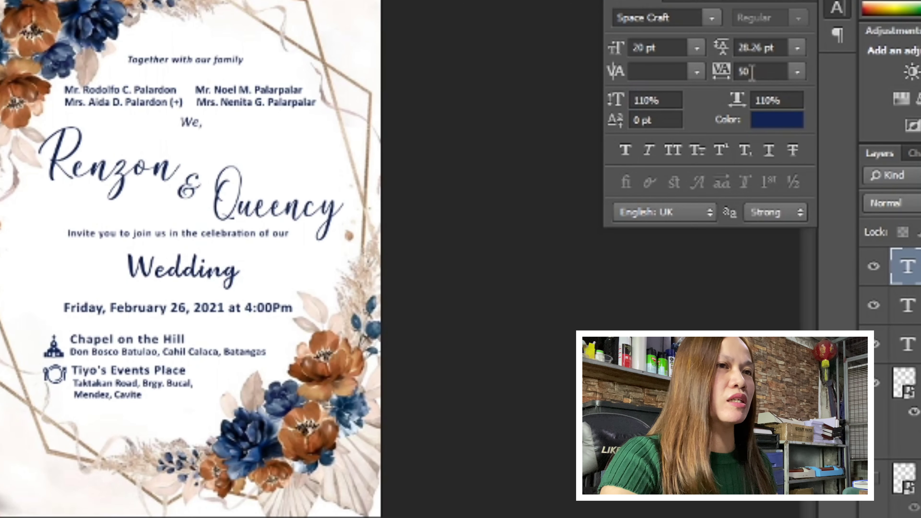
{"action": "left_click", "coordinate": [797, 72]}
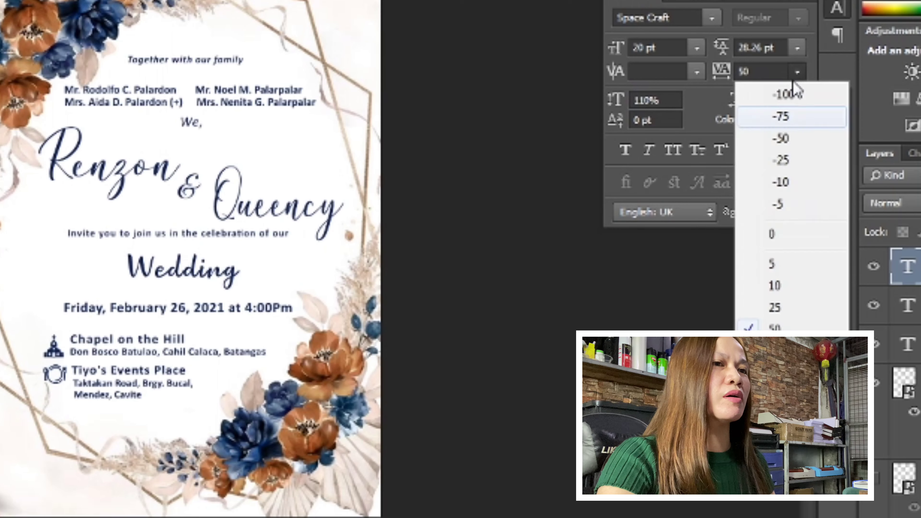
{"action": "left_click", "coordinate": [775, 240]}
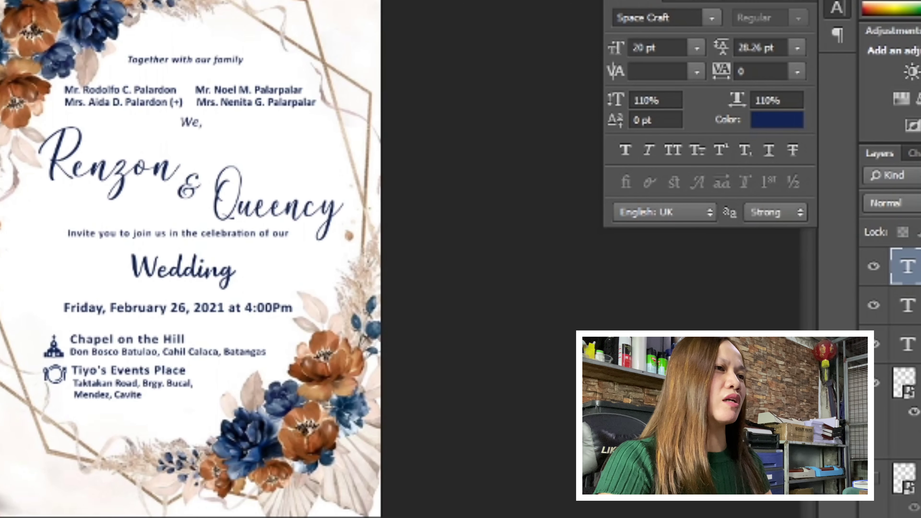
- Nudge the "Wedding" text slightly right and down, between the invitation line and the date
{"action": "key", "text": "Right"}
{"action": "key", "text": "Right"}
{"action": "key", "text": "Right"}
{"action": "key", "text": "Down"}
{"action": "key", "text": "Down"}
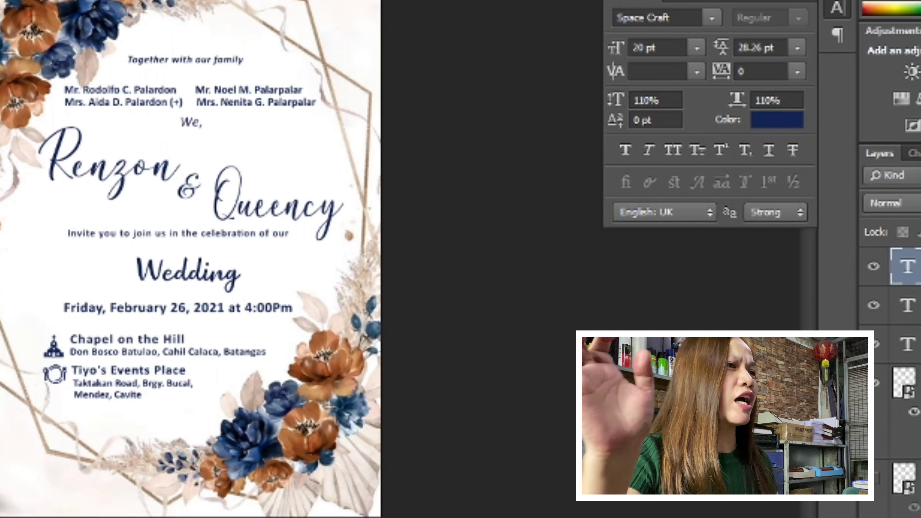
- Nudge the upper name of the couple slightly up, fine-tuning its horizontal position beside the ampersand
{"action": "left_click", "coordinate": [143, 168]}
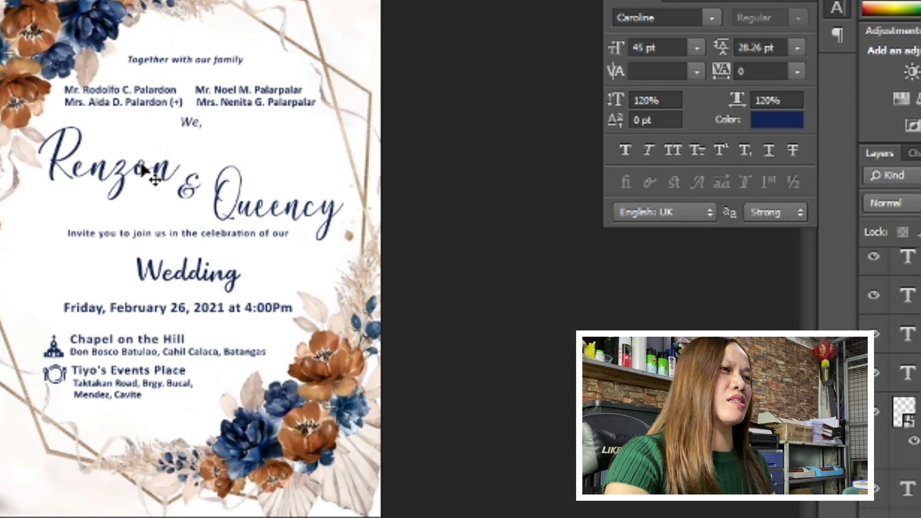
{"action": "key", "text": "Left"}
{"action": "key", "text": "Left"}
{"action": "key", "text": "Left"}
{"action": "key", "text": "Up"}
{"action": "key", "text": "Up"}
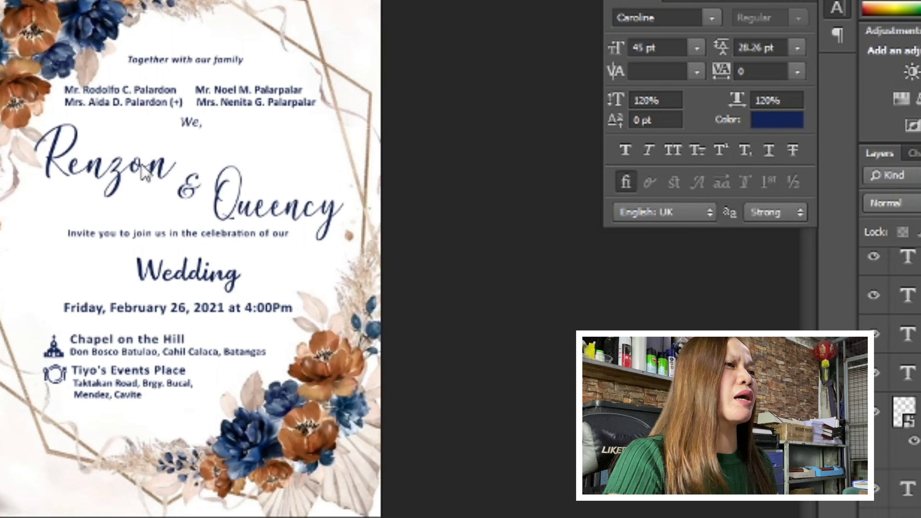
{"action": "key", "text": "Right"}
{"action": "key", "text": "Right"}
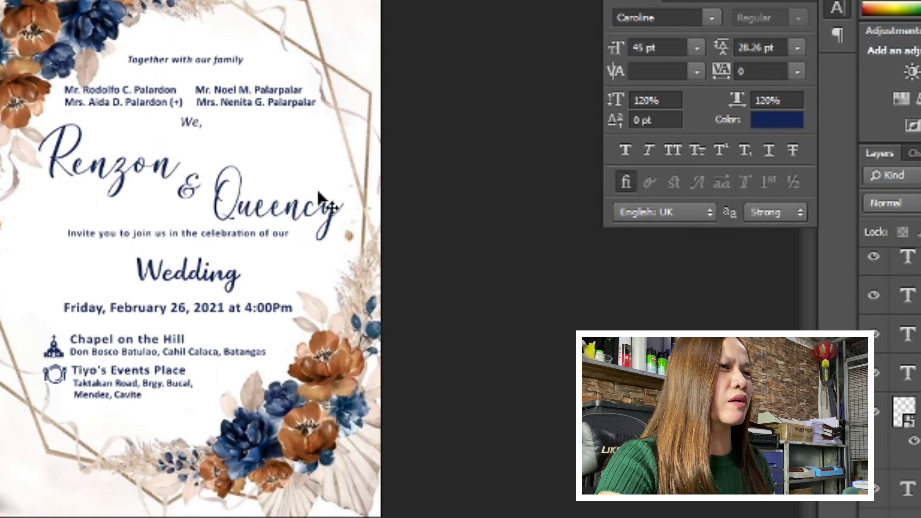
- Nudge the couple's lower name and the ampersand slightly left to tighten the spacing between the names
{"action": "left_click", "coordinate": [331, 213]}
{"action": "key", "text": "Left"}
{"action": "key", "text": "Left"}
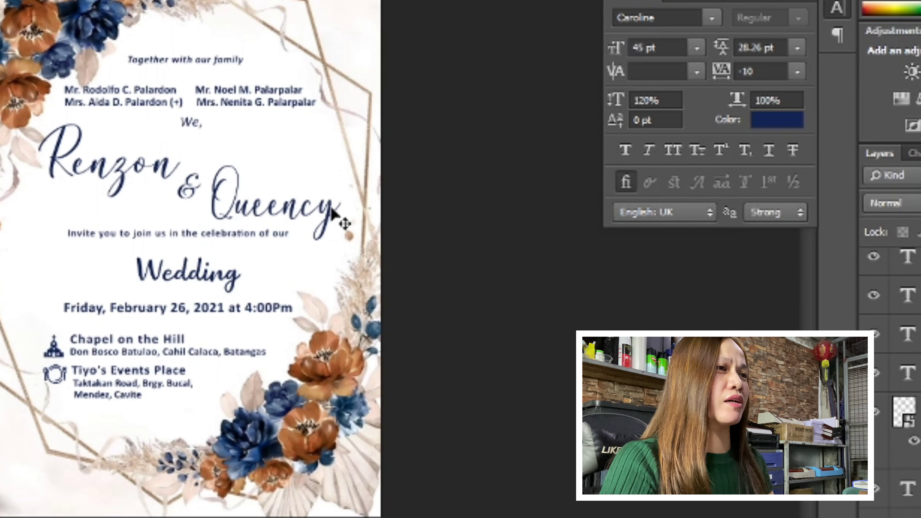
{"action": "left_click", "coordinate": [190, 198]}
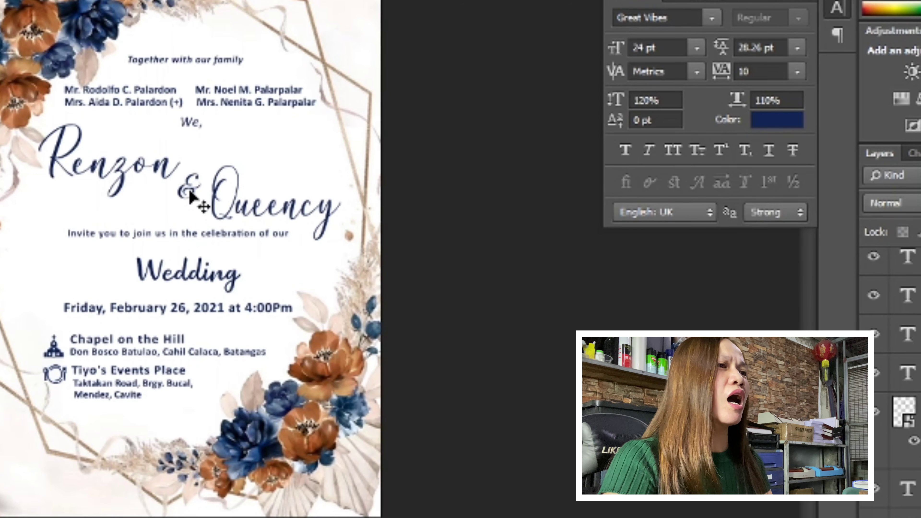
{"action": "key", "text": "Left"}
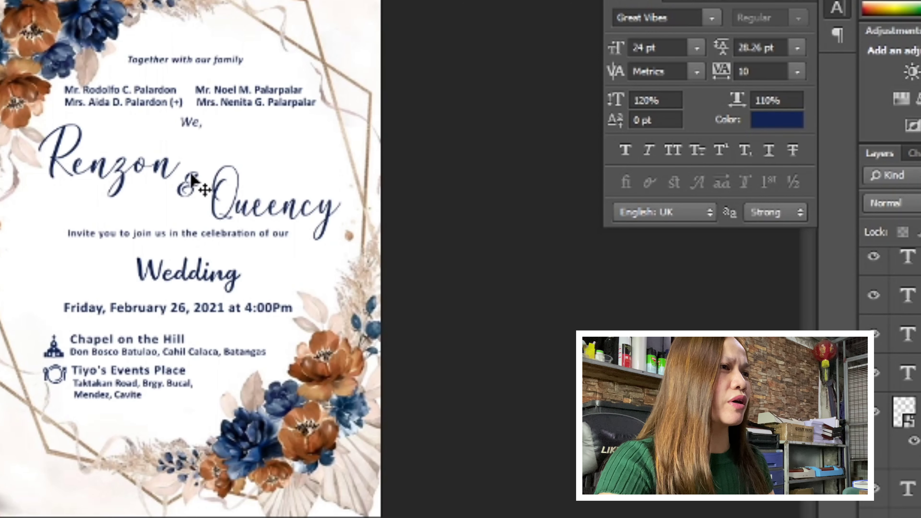
- Set the tracking of the couple's upper name to -10 and that of the lower name to -25
{"action": "left_click", "coordinate": [167, 174]}
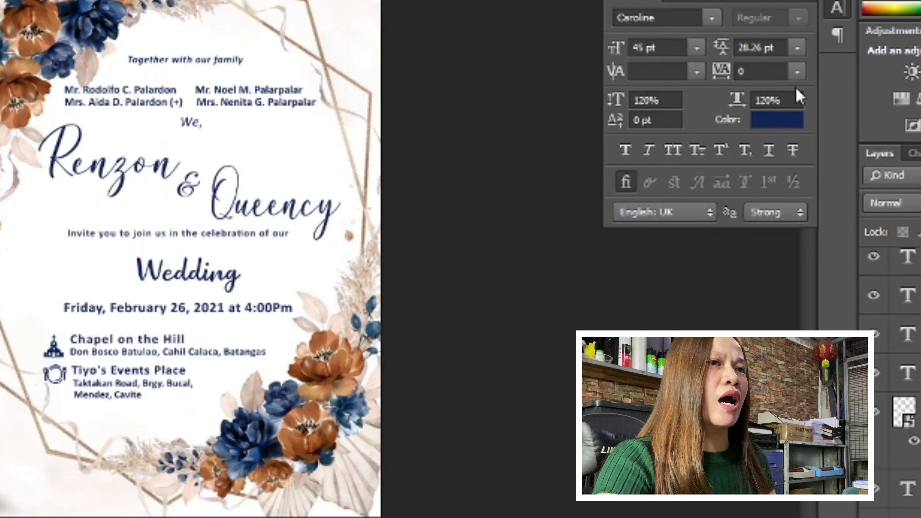
{"action": "left_click", "coordinate": [798, 72]}
{"action": "left_click", "coordinate": [799, 183]}
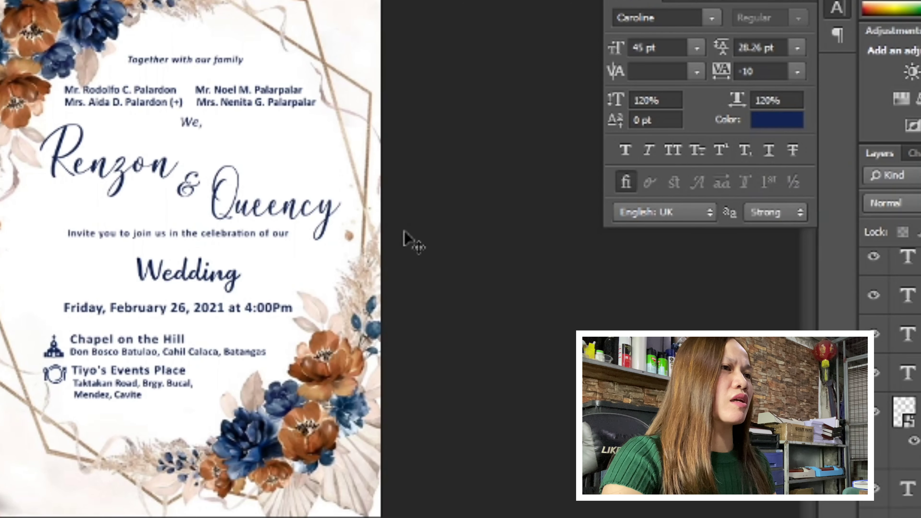
{"action": "left_click", "coordinate": [797, 75]}
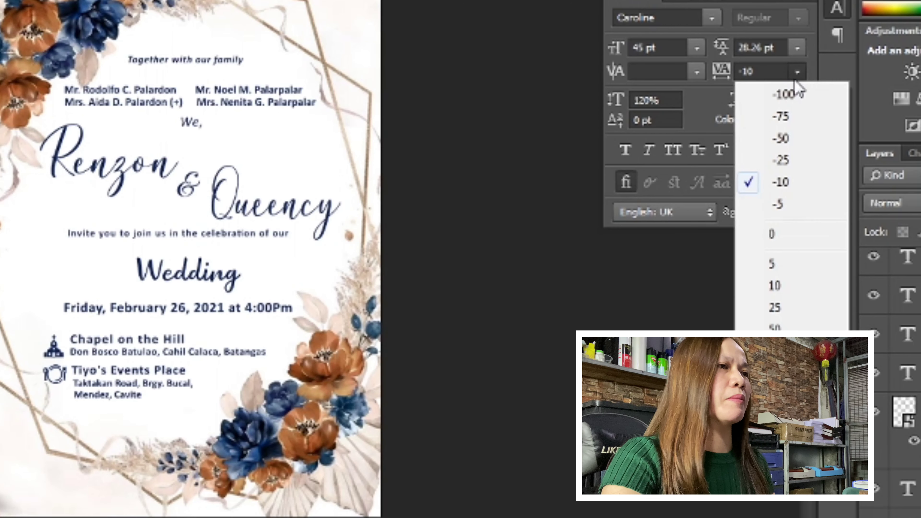
{"action": "left_click", "coordinate": [798, 161]}
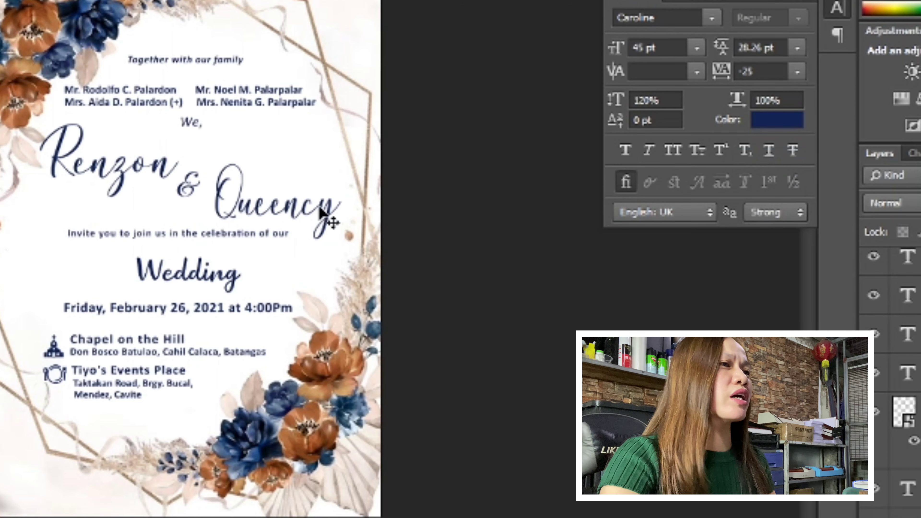
- Nudge the ampersand slightly up and right between the couple's names, and select the "Wedding" text
{"action": "left_click", "coordinate": [194, 190]}
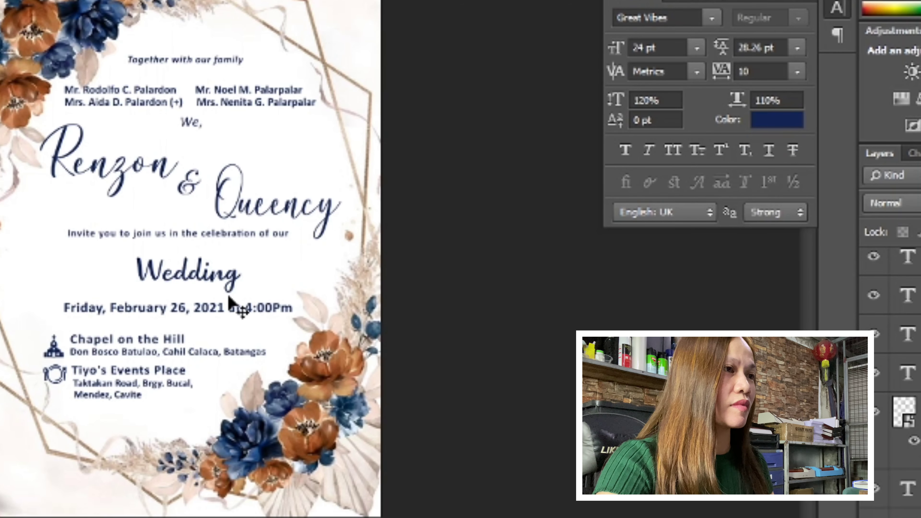
{"action": "left_click", "coordinate": [228, 281]}
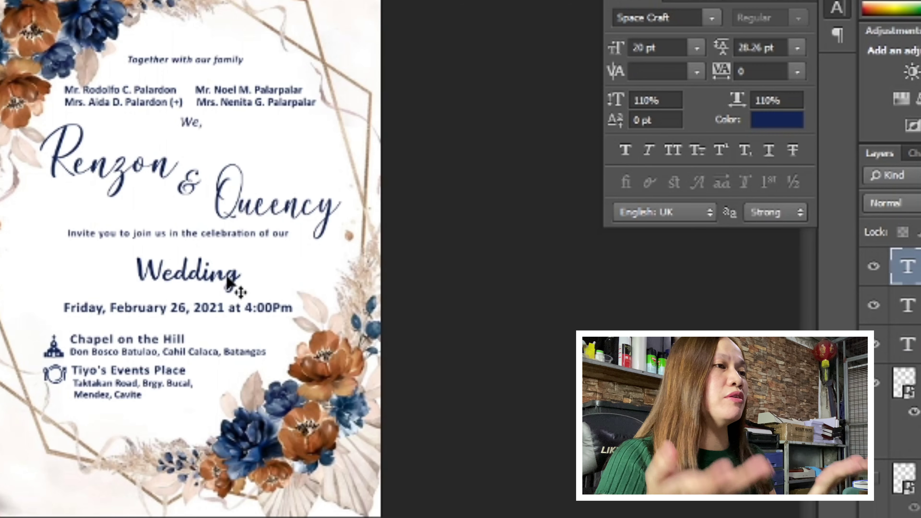